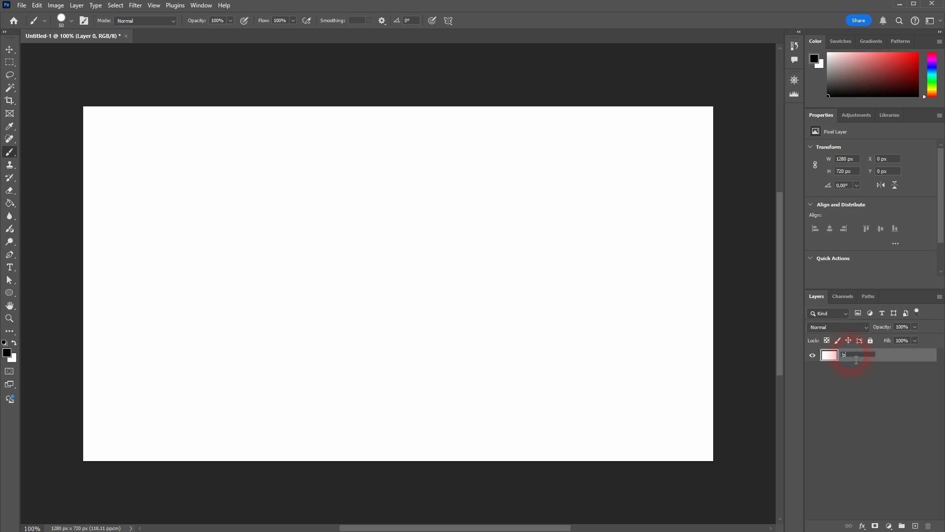
Step: Rename the document's only layer as background
key(Return)
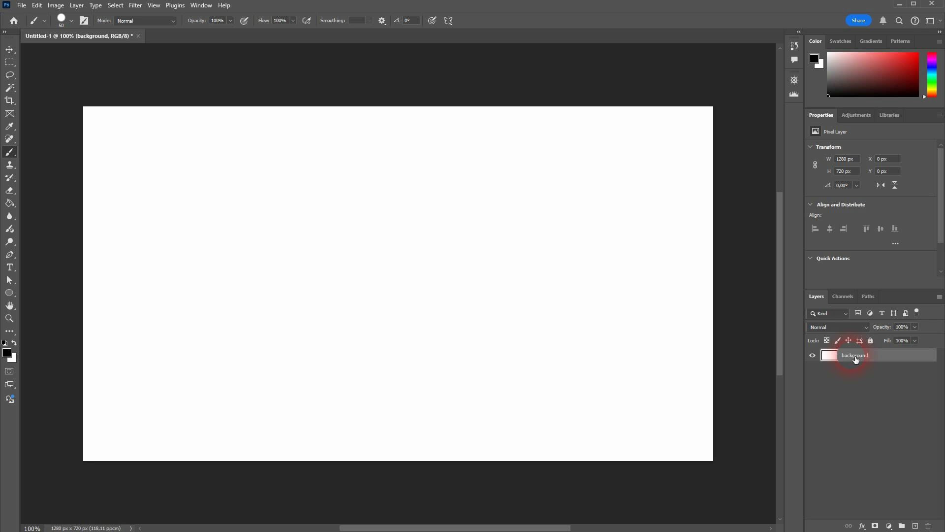
Step: Paint a wavy black brush stroke on the background layer and cross it with a white stroke
mouse_move(430, 195)
mouse_down()
mouse_move(194, 342)
mouse_move(594, 366)
mouse_move(548, 373)
mouse_up()
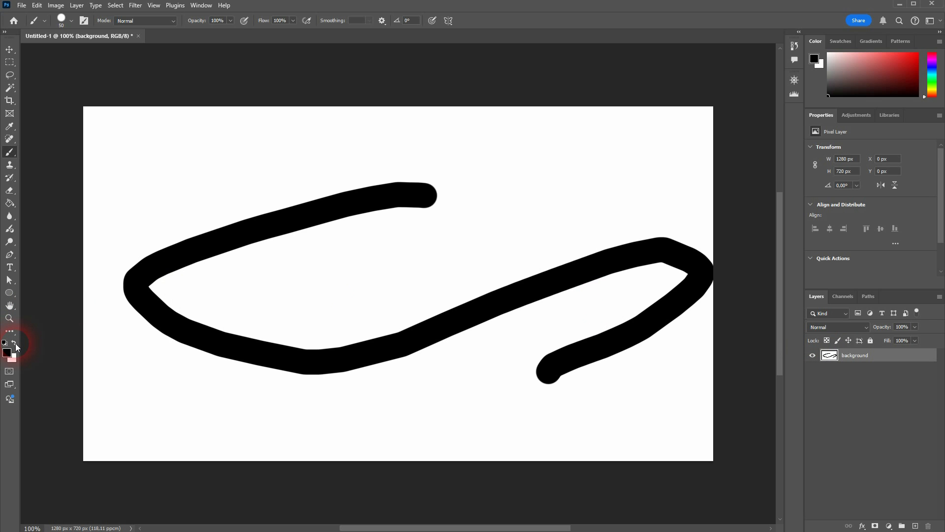
click(16, 344)
mouse_move(243, 156)
mouse_down()
mouse_move(214, 302)
mouse_move(278, 427)
mouse_move(462, 314)
mouse_move(569, 153)
mouse_move(635, 395)
mouse_up()
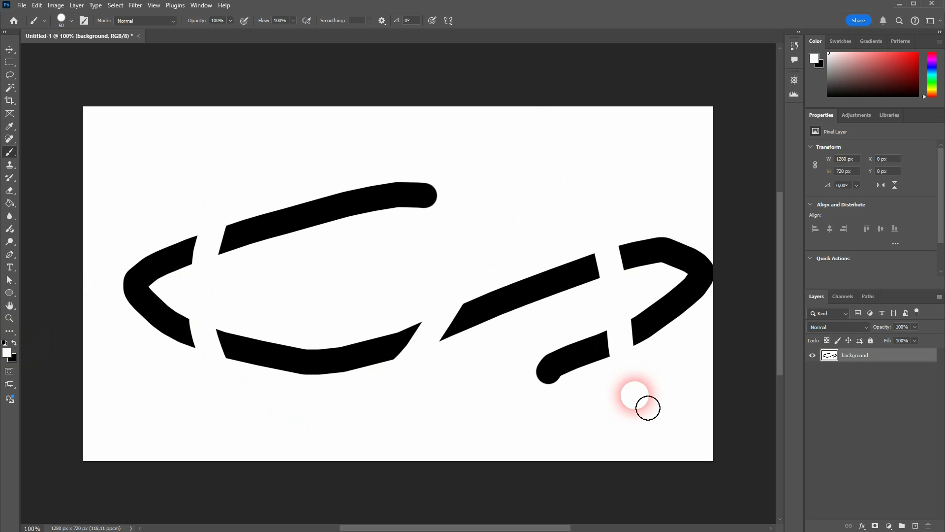
Step: Set the foreground color to ff0000 and paint a looping red stroke over the black one
click(9, 357)
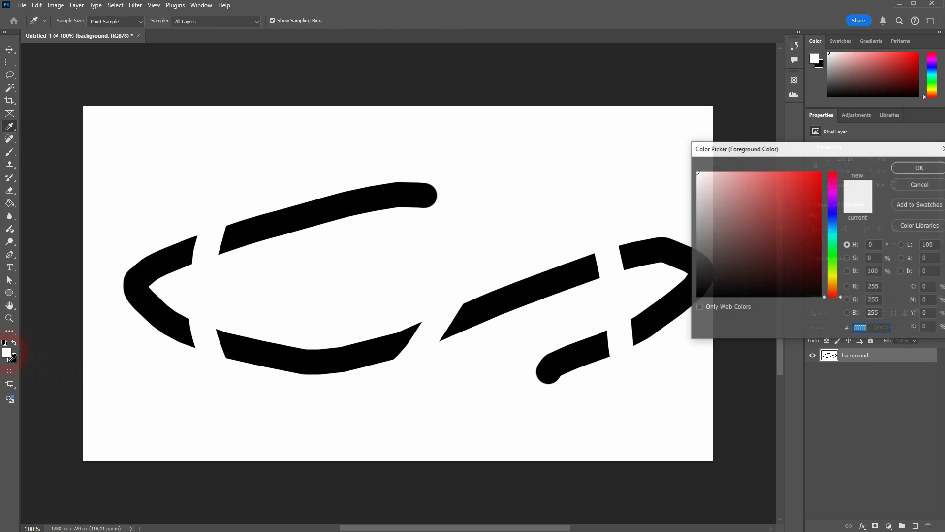
text(ff0000)
click(920, 169)
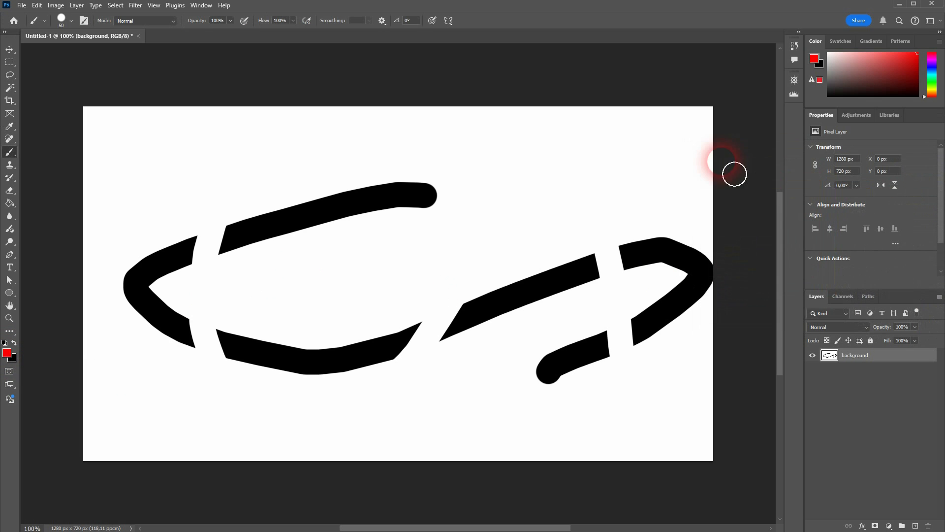
mouse_move(640, 169)
mouse_down()
mouse_move(480, 359)
mouse_move(264, 371)
mouse_move(229, 186)
mouse_move(624, 424)
mouse_move(654, 424)
mouse_up()
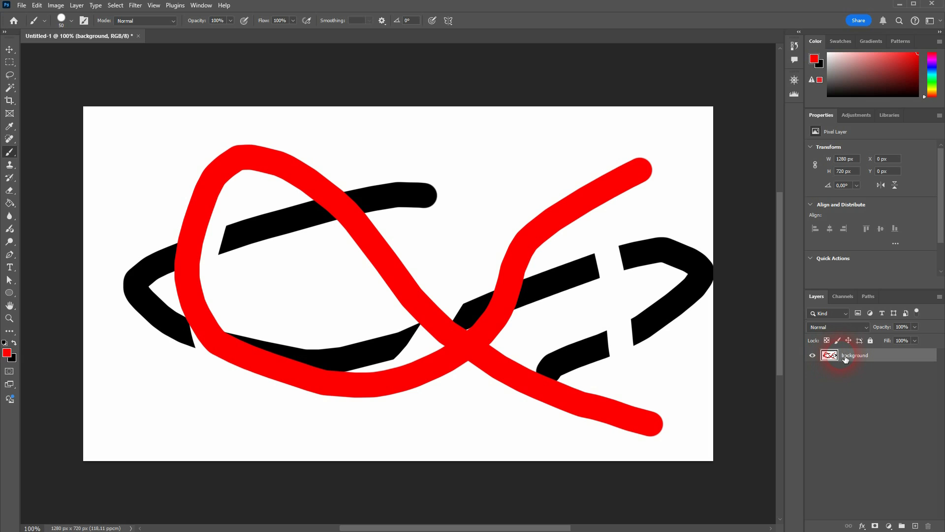
Step: Undo the red, white and black strokes painted on the background layer
key(ctrl+z)
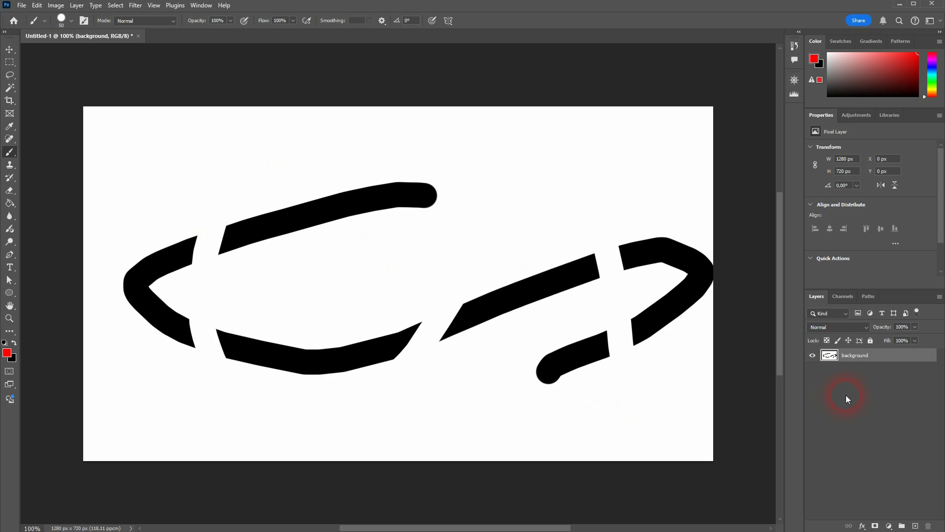
key(ctrl+z)
key(ctrl+z)
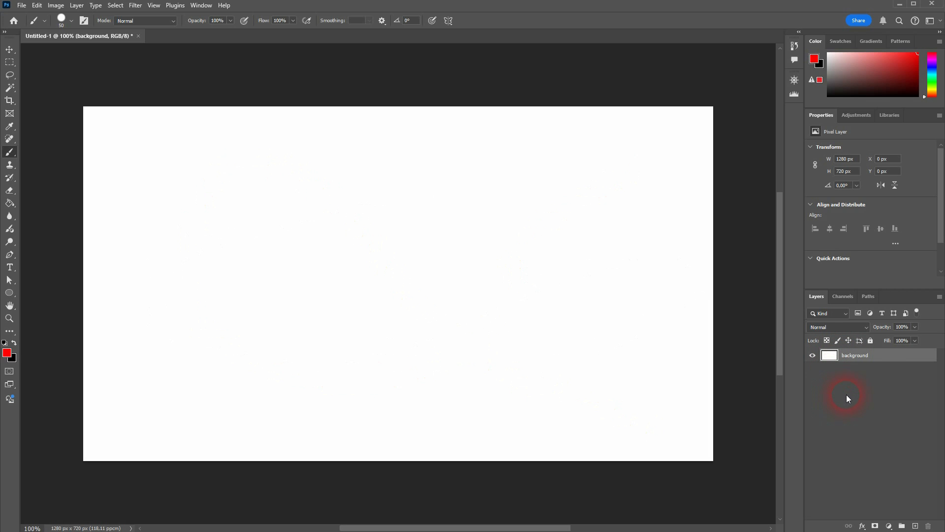
Step: Add a new layer above the background and name it brush
click(916, 526)
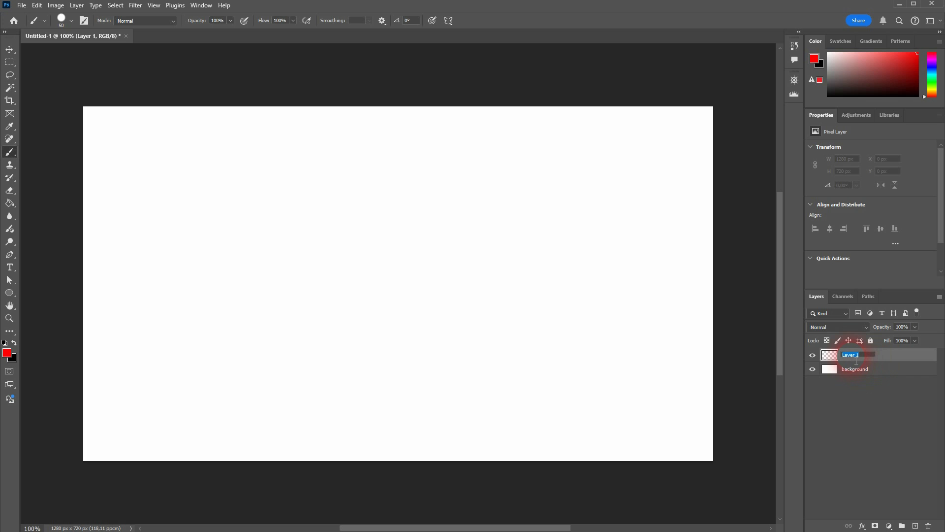
key(Return)
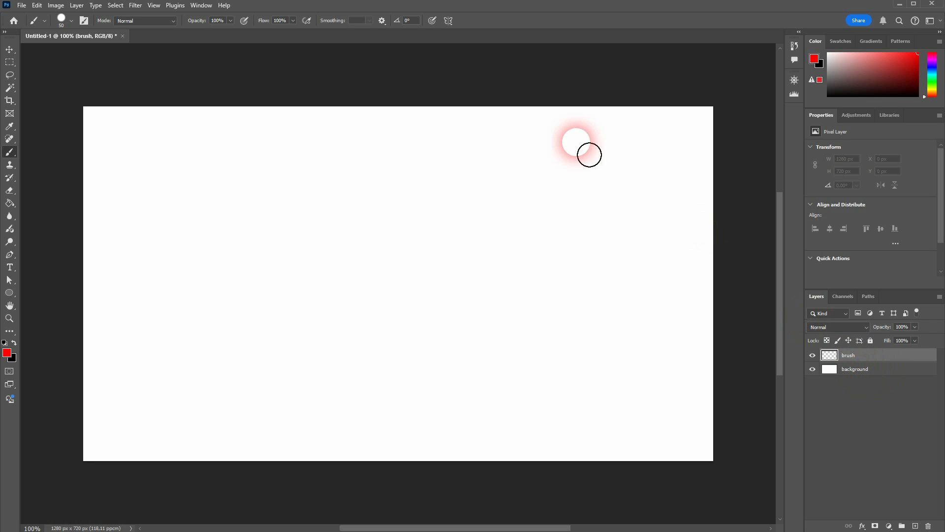
Step: Paint a long winding red stroke on the brush layer and toggle that layer's visibility
mouse_move(435, 172)
mouse_down()
mouse_move(332, 326)
mouse_move(498, 293)
mouse_move(566, 341)
mouse_move(566, 437)
mouse_move(673, 197)
mouse_move(637, 170)
mouse_up()
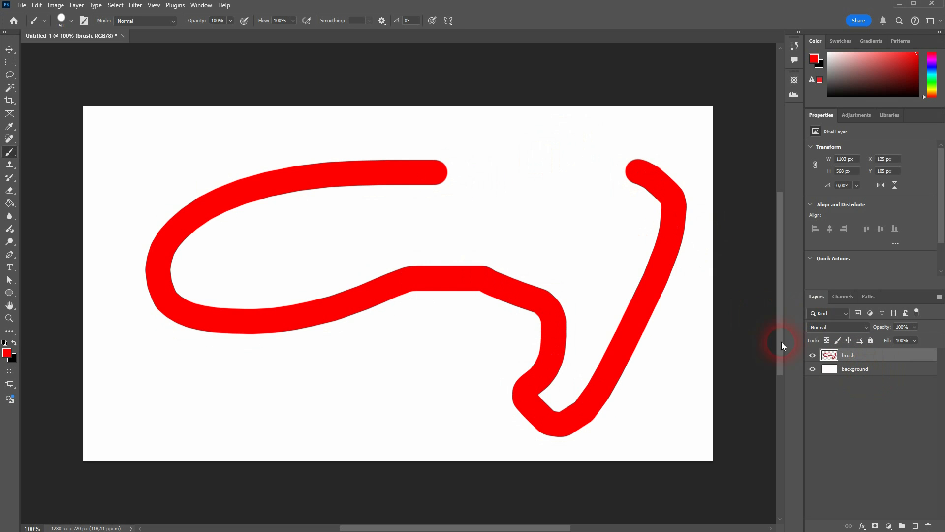
click(814, 356)
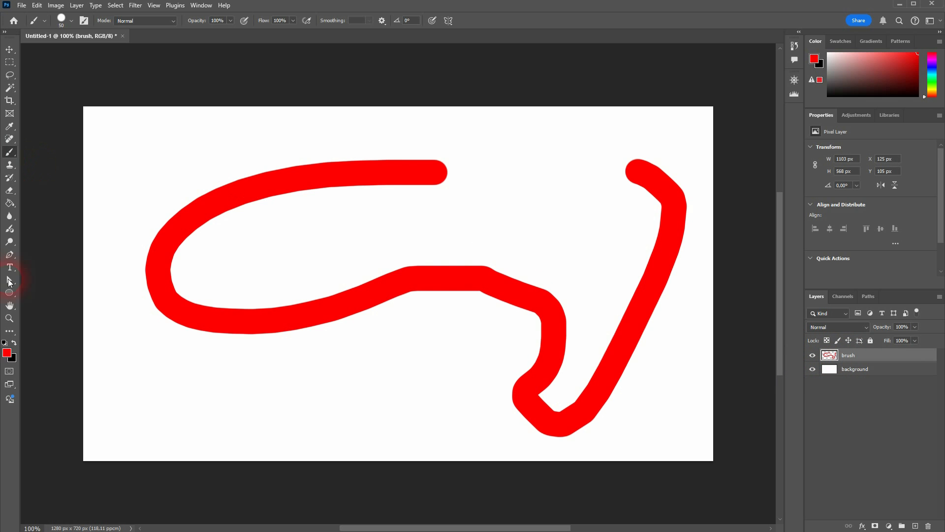
Step: Swap the foreground color to black, paint a zigzag stroke across the red one, and undo it
click(14, 344)
mouse_move(124, 405)
mouse_down()
mouse_move(295, 235)
mouse_move(399, 374)
mouse_move(464, 360)
mouse_move(566, 206)
mouse_up()
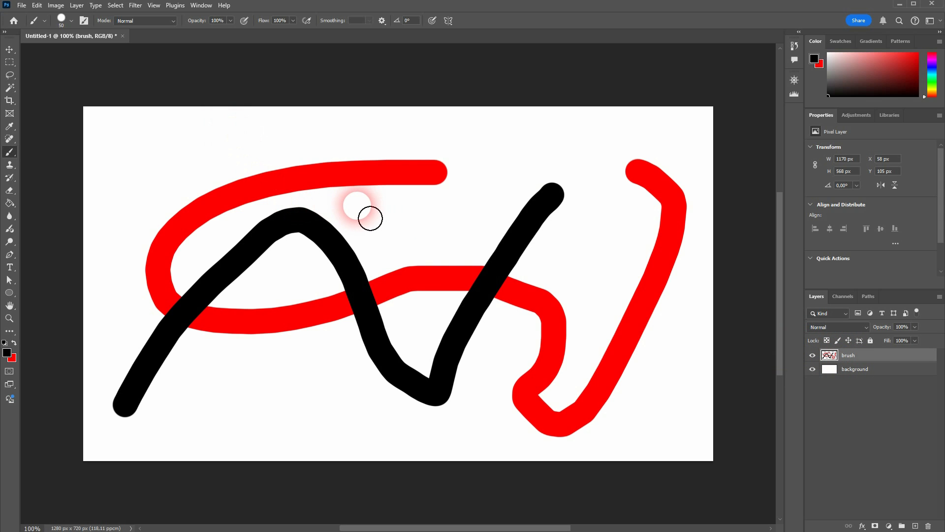
key(ctrl+z)
Step: Hide and show the brush layer again, and undo its red stroke
key(ctrl+comma)
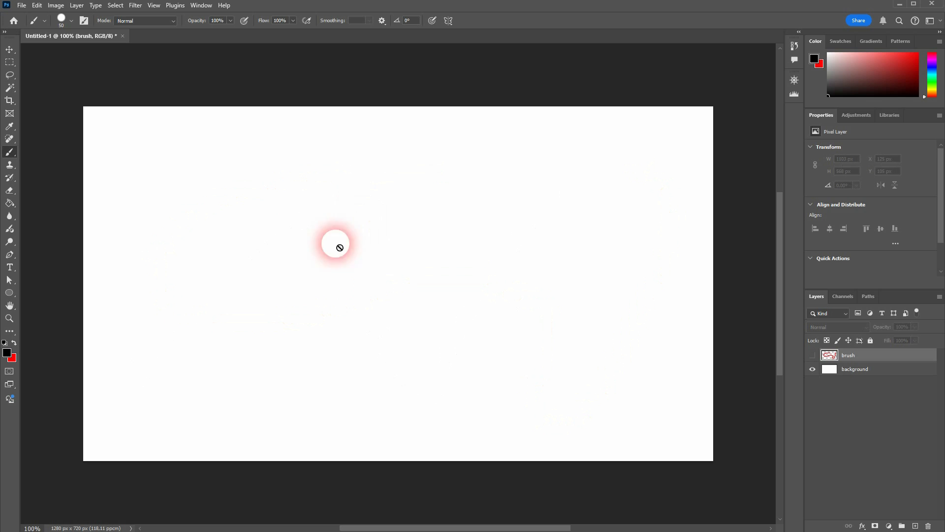
click(813, 355)
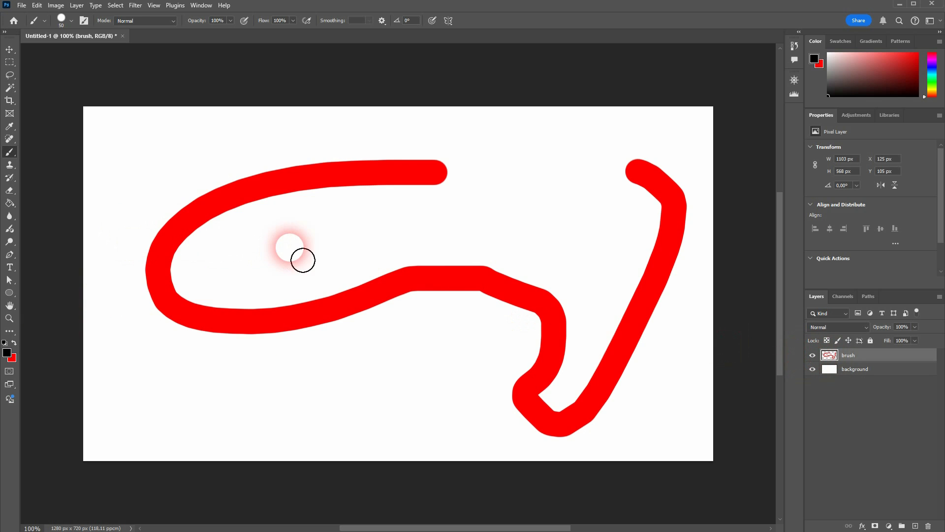
key(ctrl+z)
key(ctrl+shift+z)
key(ctrl+z)
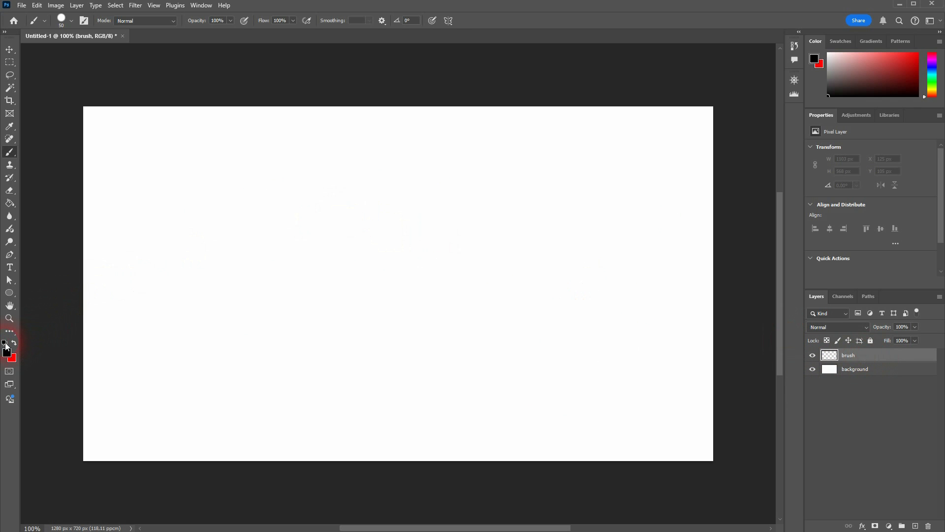
Step: Reset to the default black and white colors and paint a horizontal hard-edged stroke near the canvas's upper edge
click(13, 342)
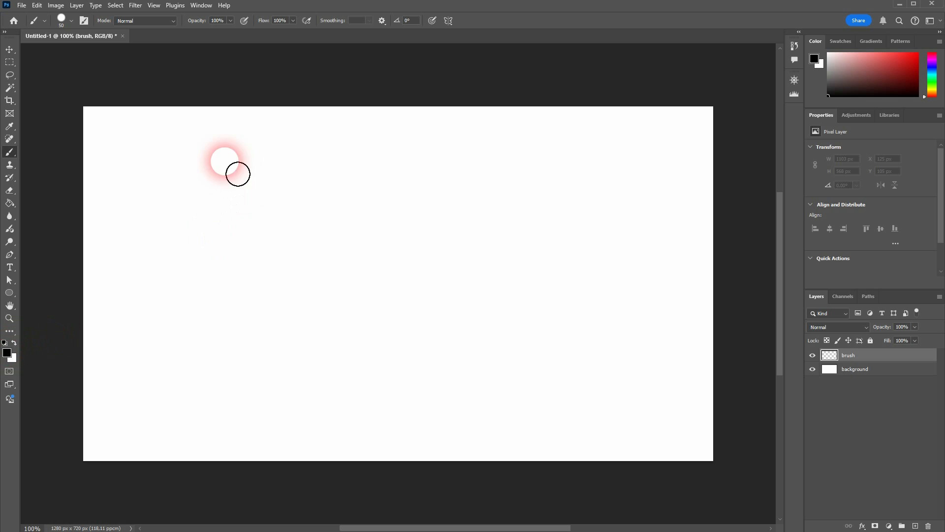
drag(160, 156, 612, 167)
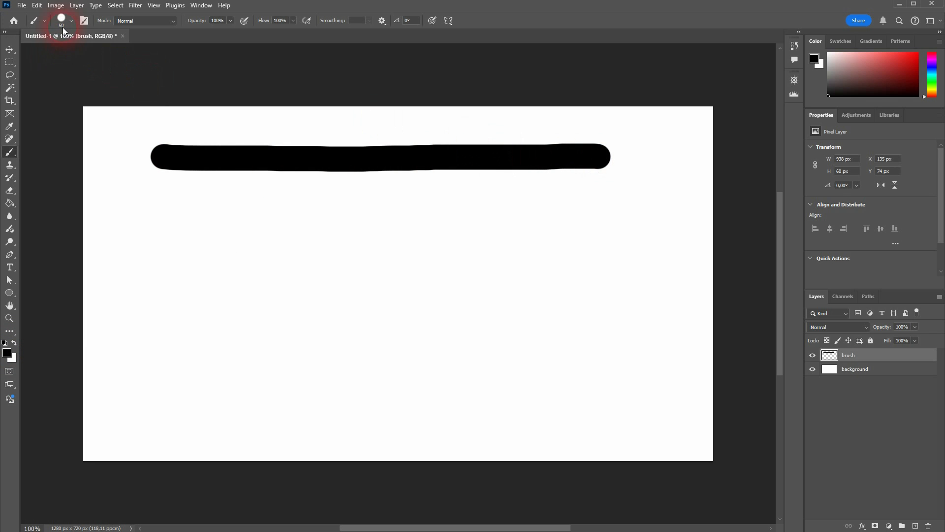
Step: Choose the Soft Round brush at 50 px and paint a second horizontal black stroke below the first
click(44, 21)
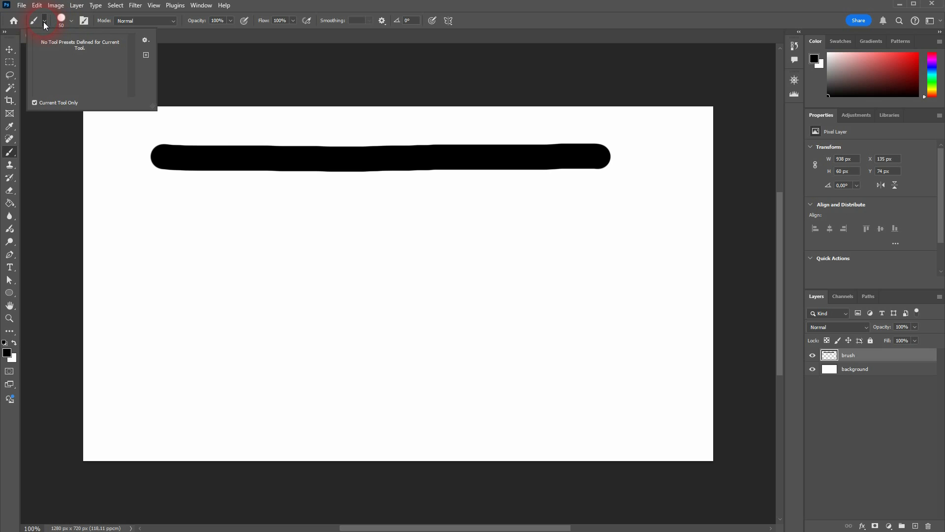
click(62, 21)
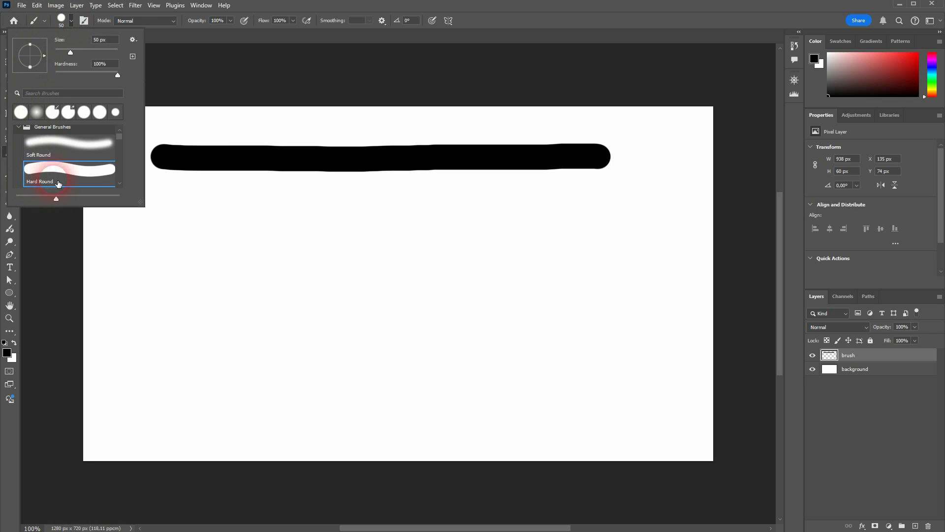
click(54, 153)
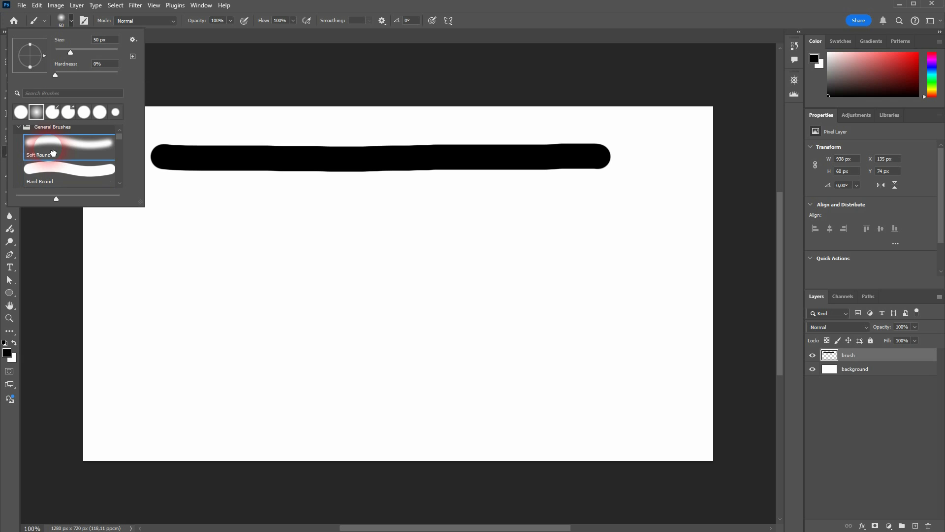
mouse_move(156, 225)
mouse_down()
mouse_move(416, 239)
mouse_move(622, 234)
mouse_up()
Step: Switch between the Hard Round and Soft Round presets to compare their hardness
click(59, 17)
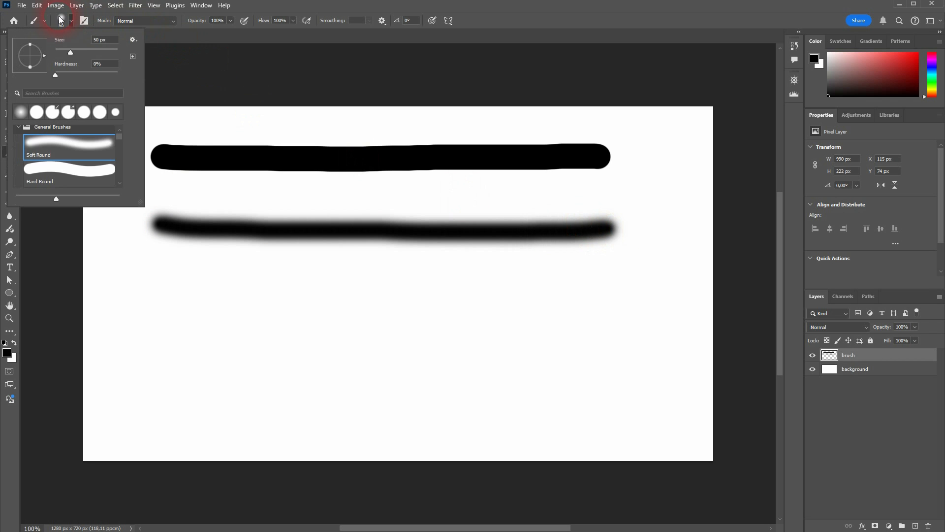
click(65, 175)
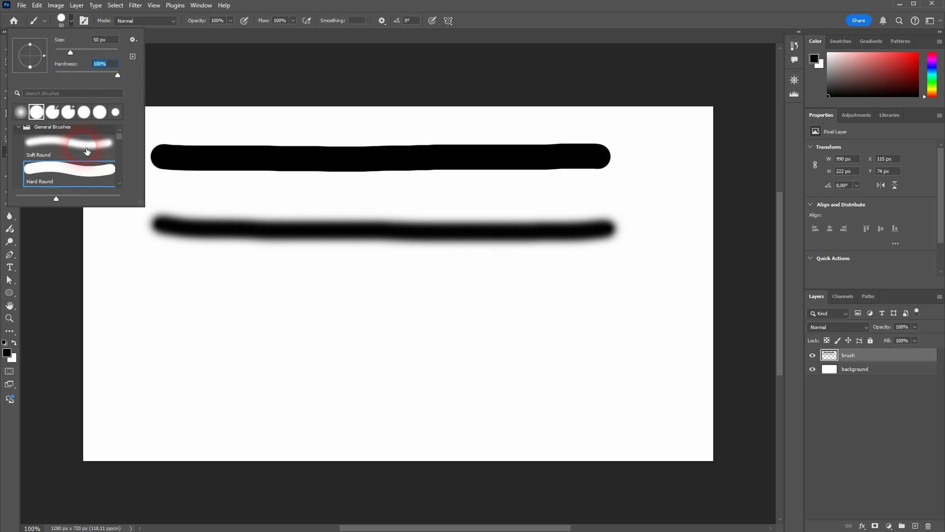
click(87, 151)
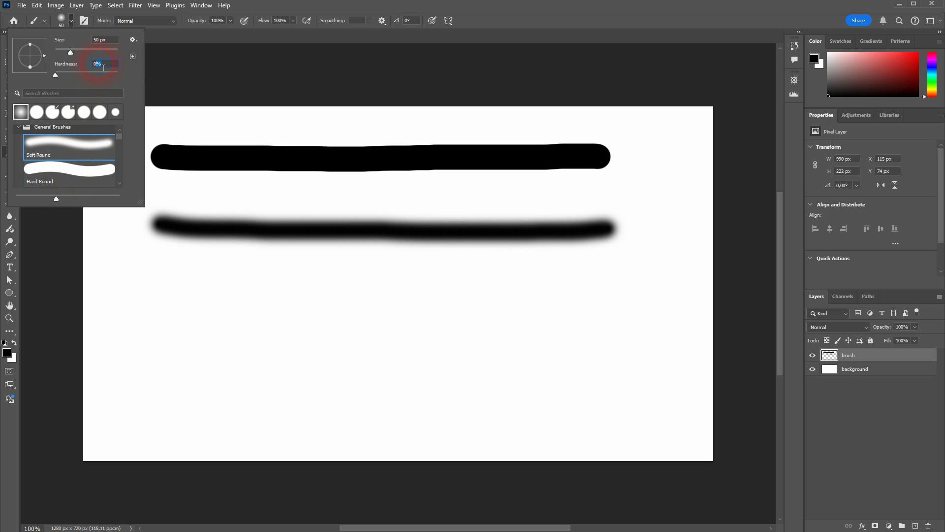
click(80, 170)
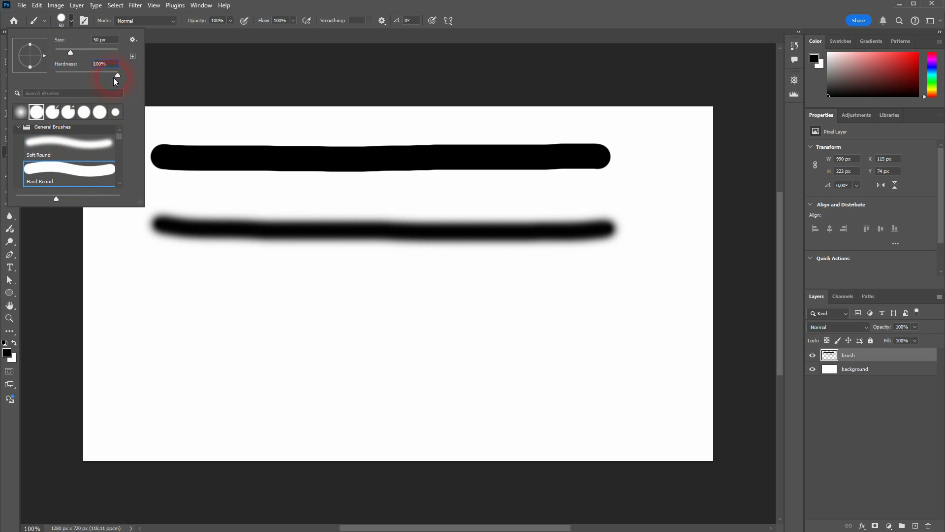
Step: Try the soft and hard round Pressure Size and Pressure Opacity presets in the General Brushes group
scroll(81, 158, down, 2)
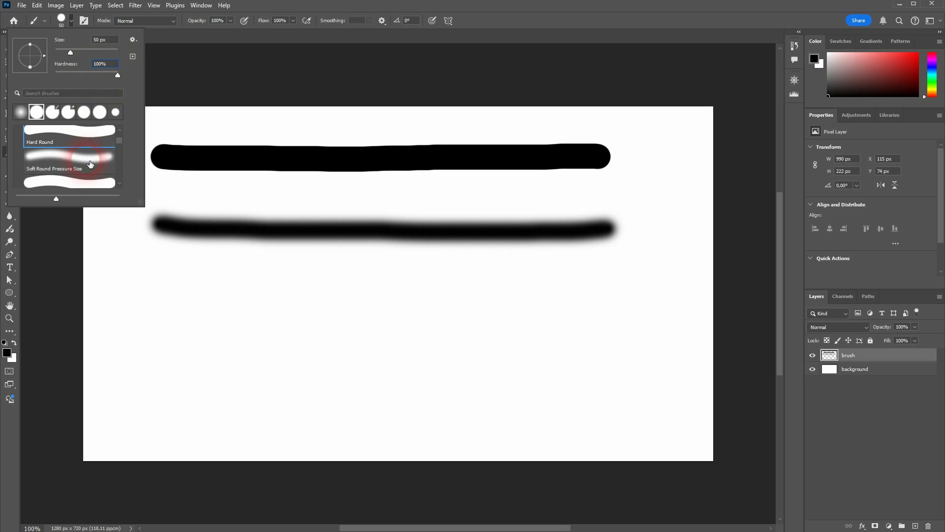
scroll(79, 166, down, 2)
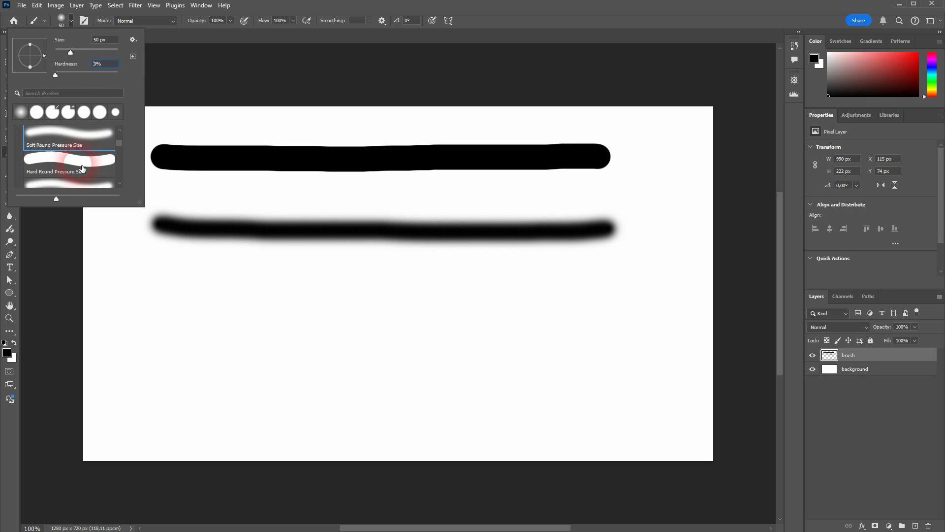
click(80, 170)
scroll(80, 170, down, 1)
click(87, 171)
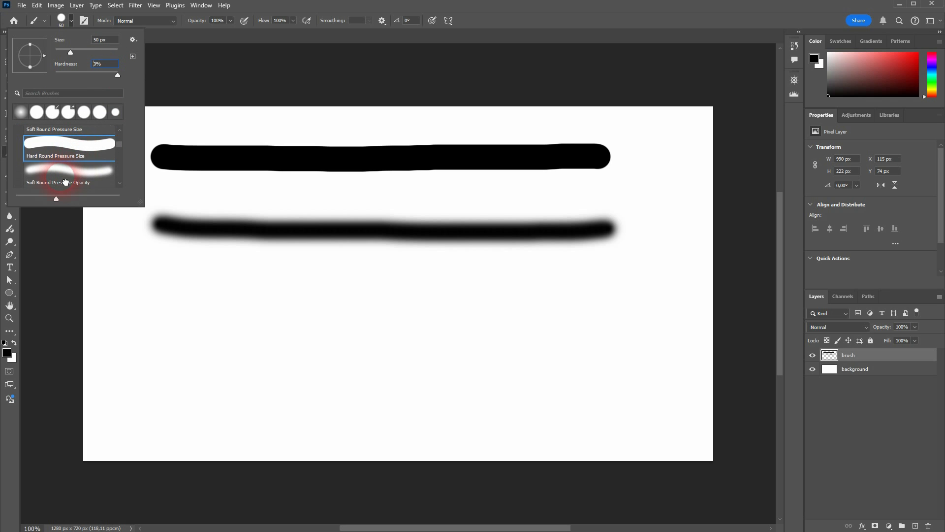
scroll(87, 171, down, 1)
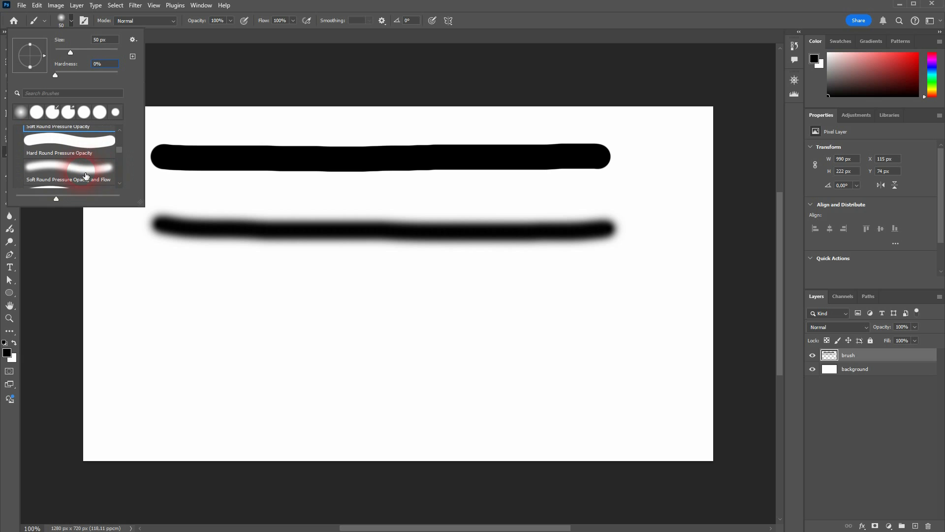
click(99, 173)
Step: Choose the Hard Round brush, set its size to 105 px, and paint a third horizontal stroke below the soft one
mouse_move(119, 149)
mouse_down()
mouse_move(119, 163)
mouse_move(123, 117)
mouse_up()
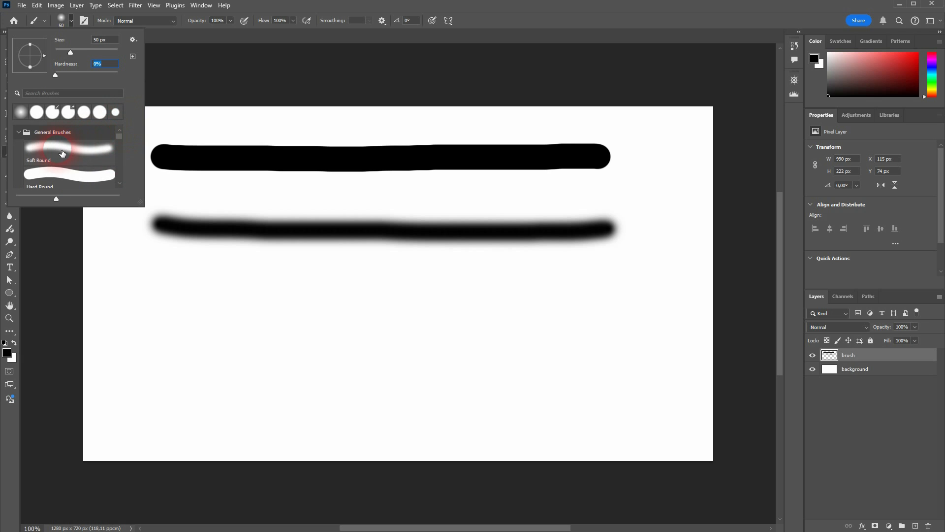
click(69, 161)
click(67, 176)
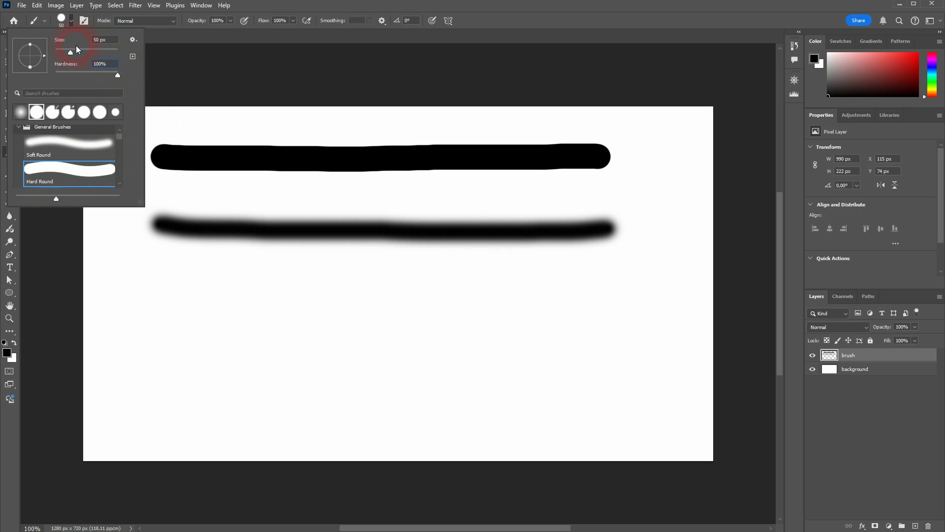
drag(71, 52, 76, 54)
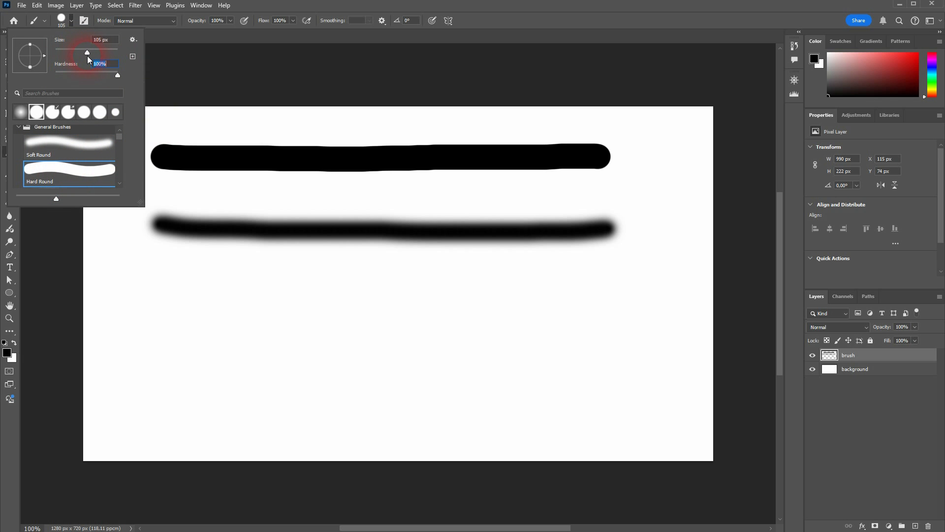
click(185, 281)
drag(178, 296, 594, 296)
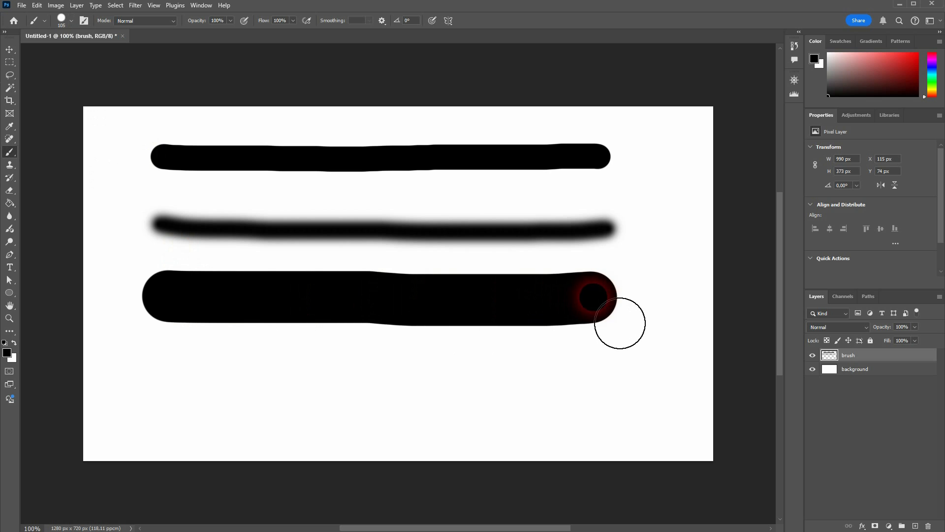
Step: Choose the Soft Round brush at 105 px and paint a fourth horizontal black stroke near the canvas's lower edge
click(61, 23)
click(68, 145)
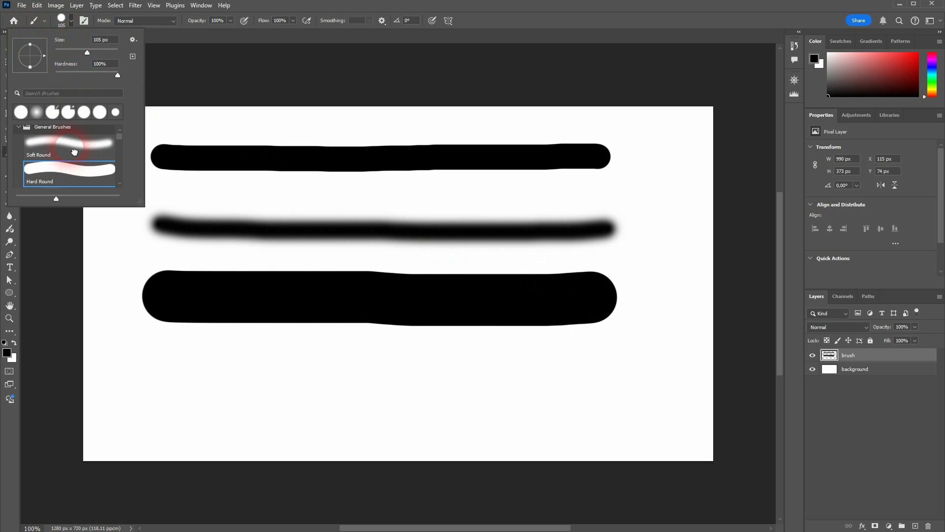
mouse_move(157, 391)
mouse_down()
mouse_move(172, 411)
mouse_move(654, 400)
mouse_up()
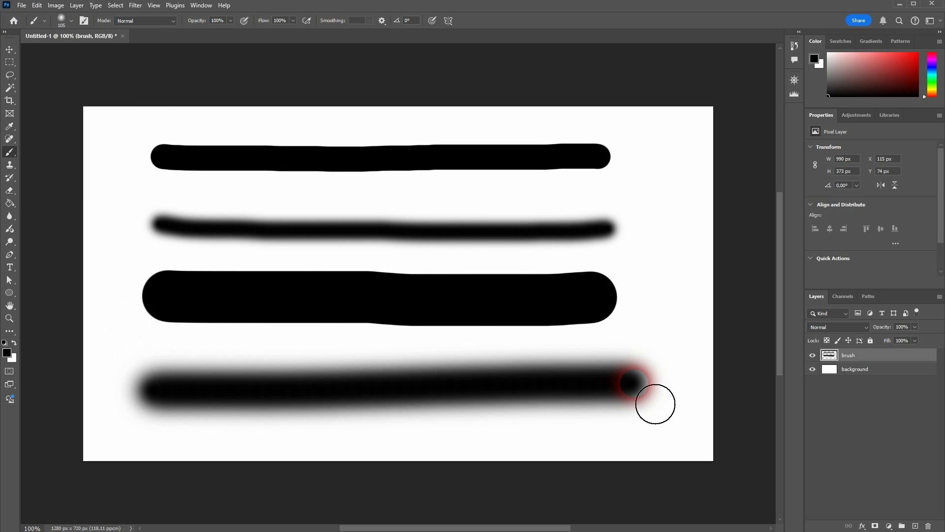
Step: Try several of the recently used brush presets, including those that belong to the Eraser tool
click(62, 22)
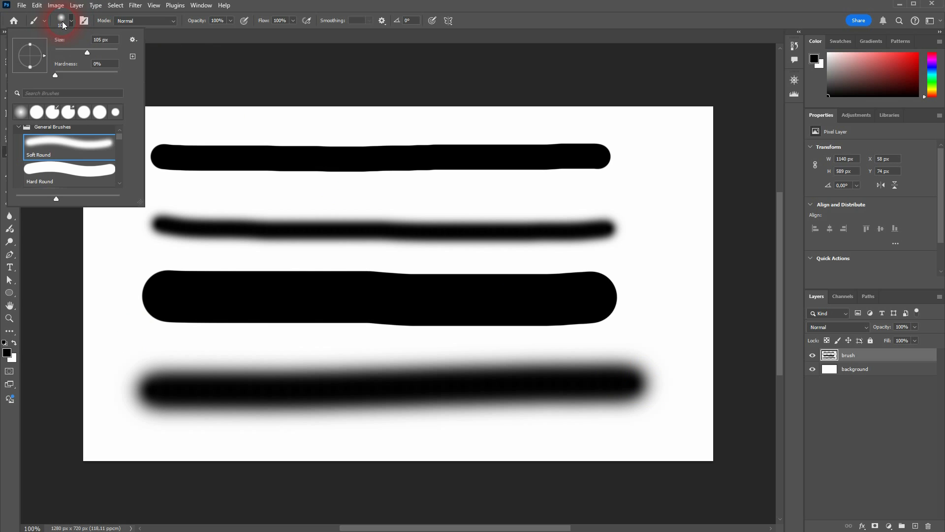
click(43, 114)
click(56, 115)
click(70, 117)
click(87, 116)
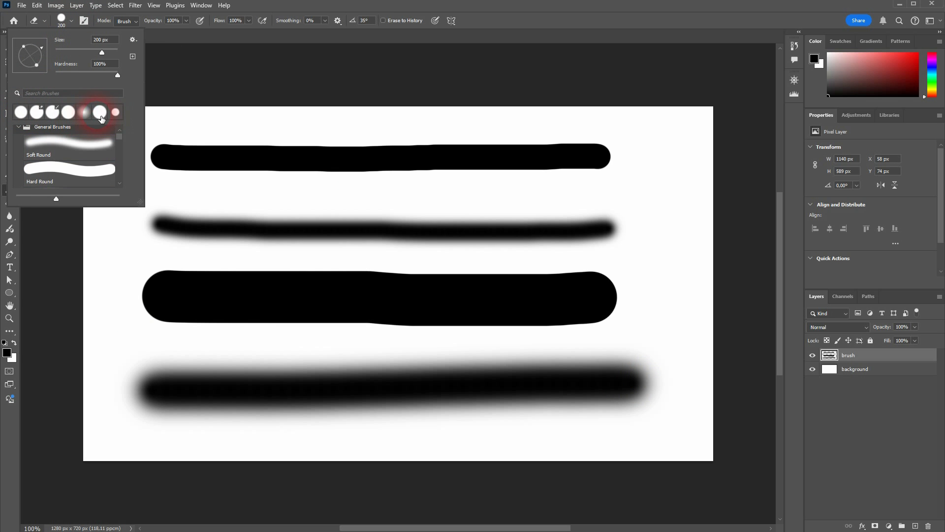
click(101, 119)
click(102, 119)
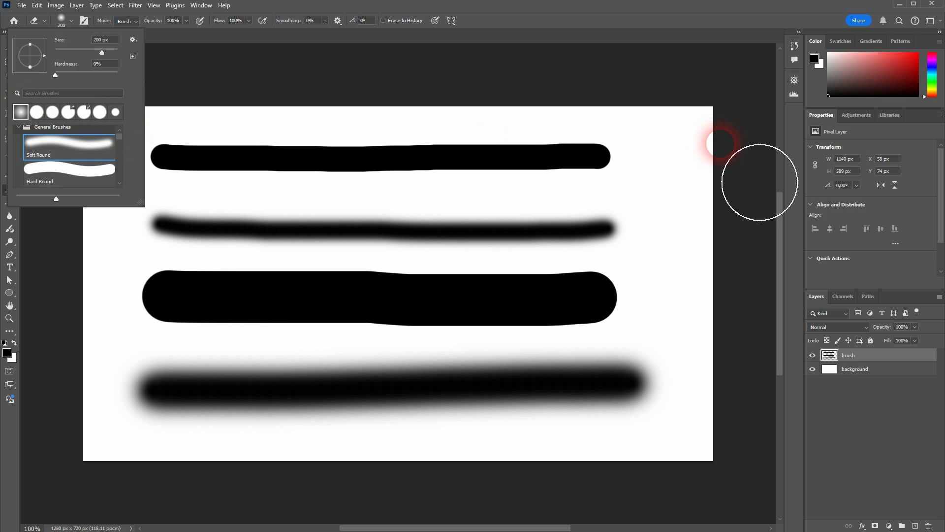
click(841, 42)
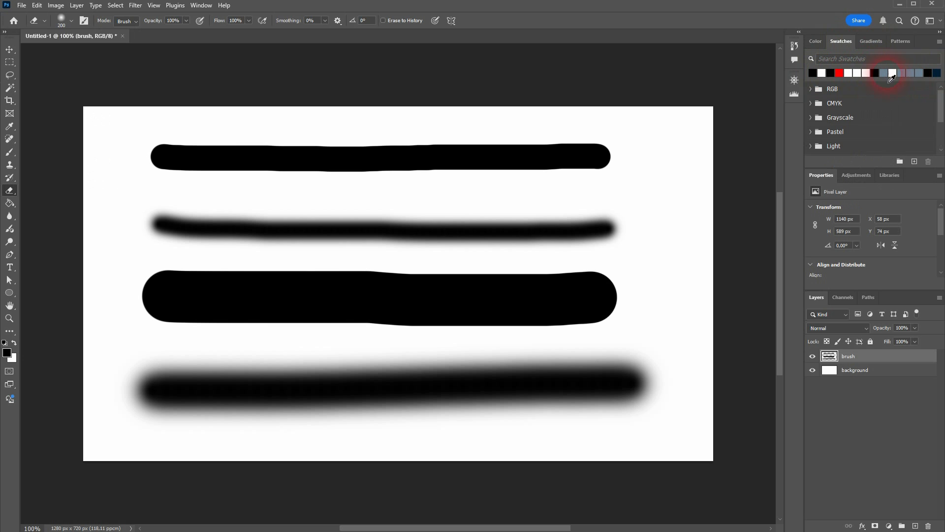
click(815, 41)
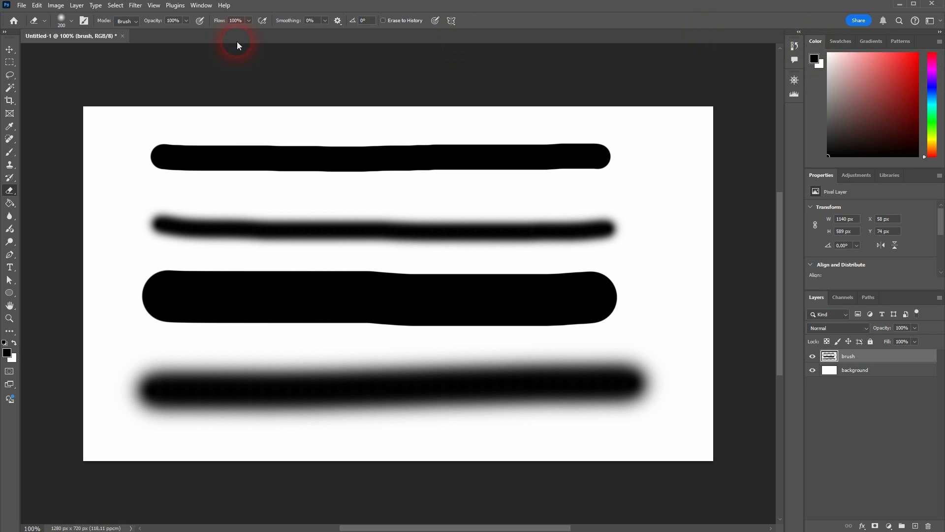
click(75, 19)
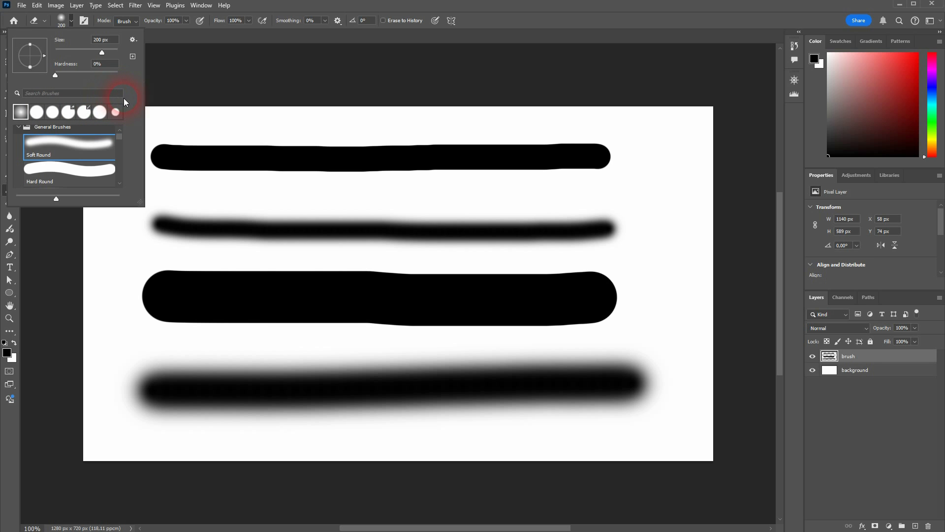
click(574, 25)
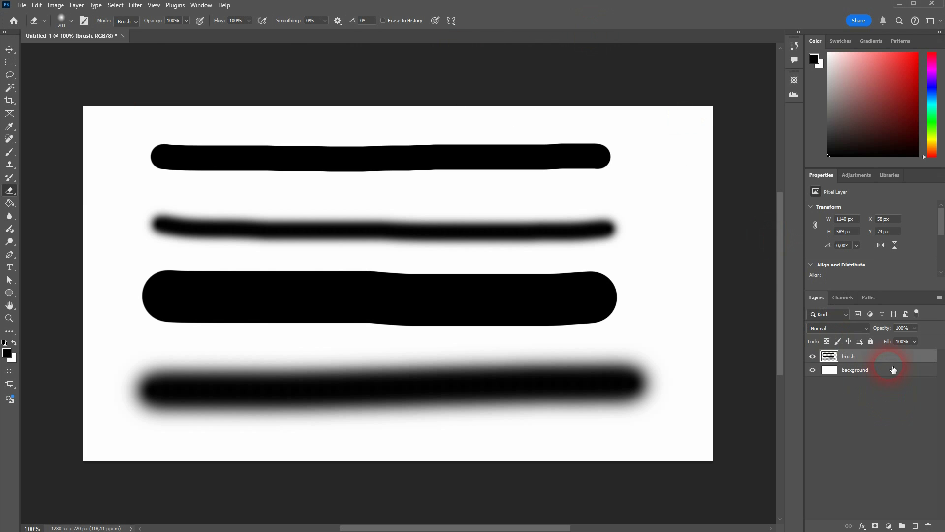
Step: Replace the brush layer with a new empty layer and activate the Brush tool
click(929, 526)
click(915, 526)
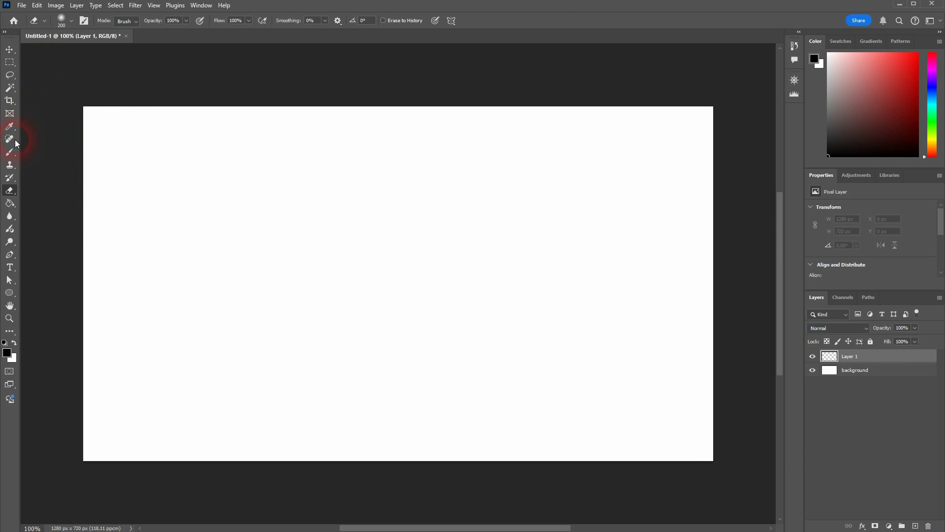
click(11, 154)
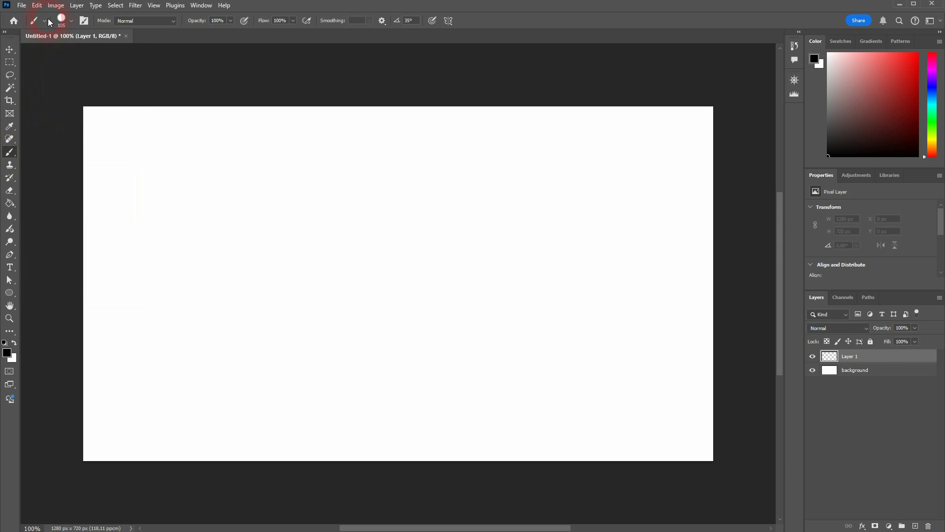
Step: Compare how the recently used presets switch between the Brush and Eraser tools, finishing on the Brush tool
click(64, 22)
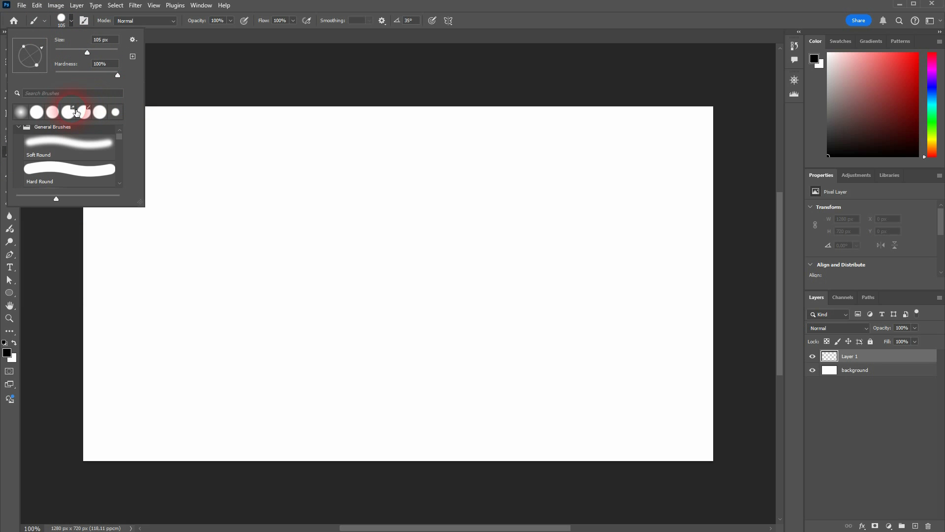
key(e)
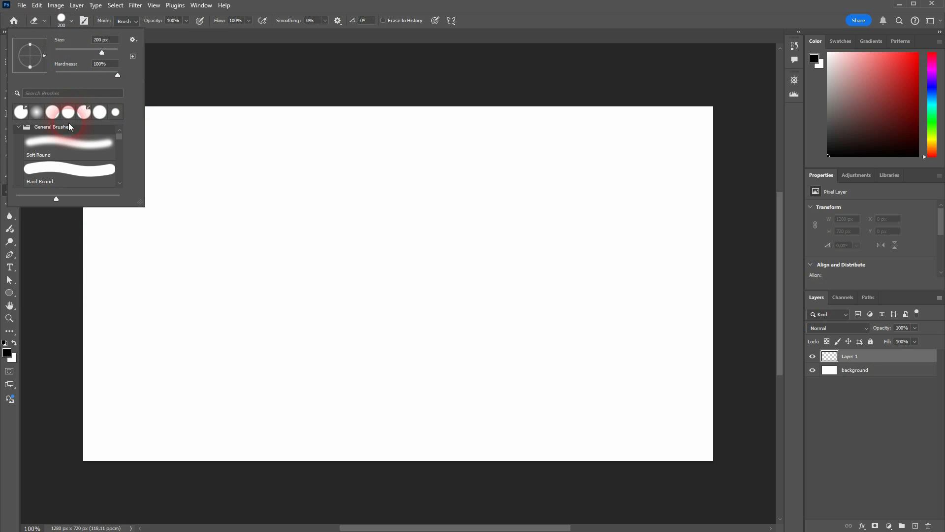
click(557, 19)
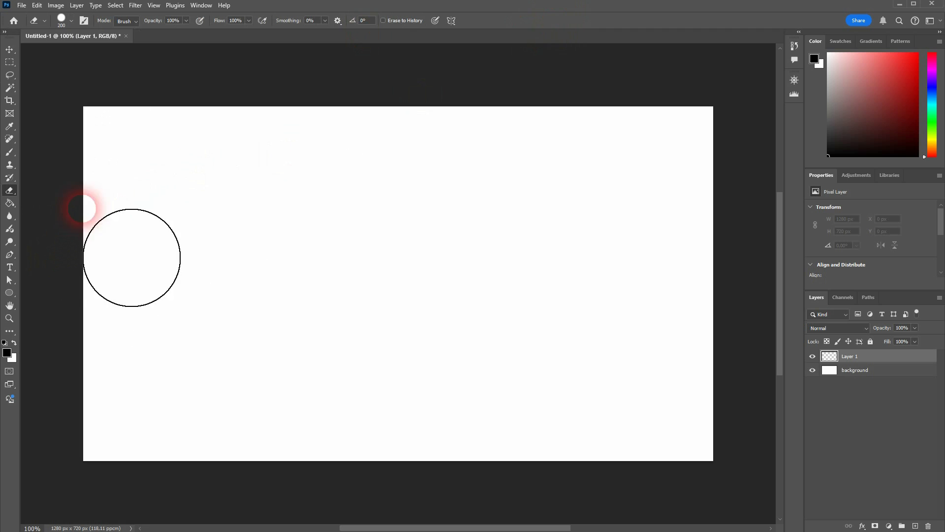
right_click(10, 192)
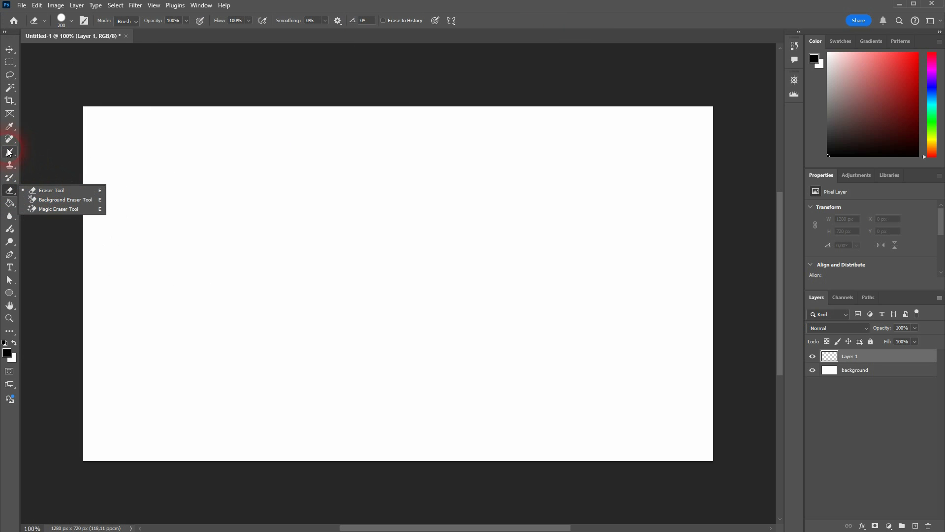
click(64, 16)
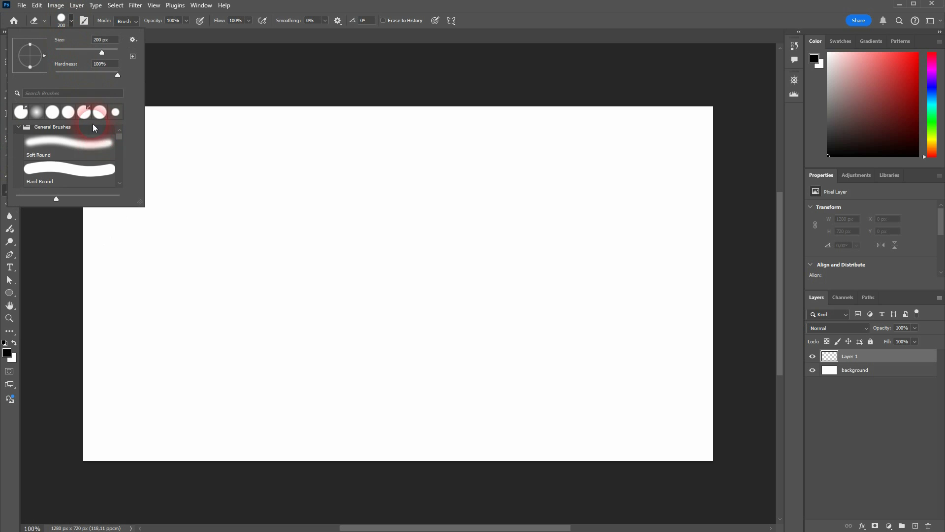
click(92, 115)
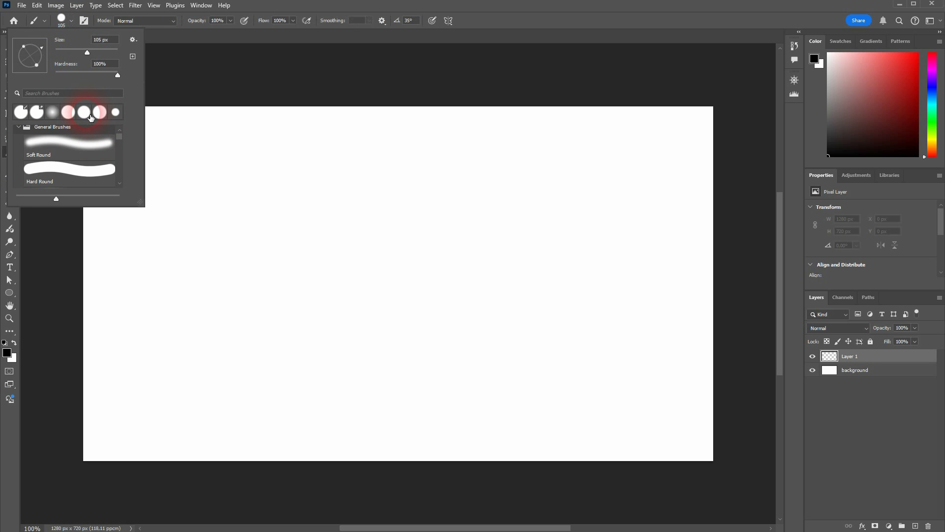
click(614, 26)
right_click(10, 152)
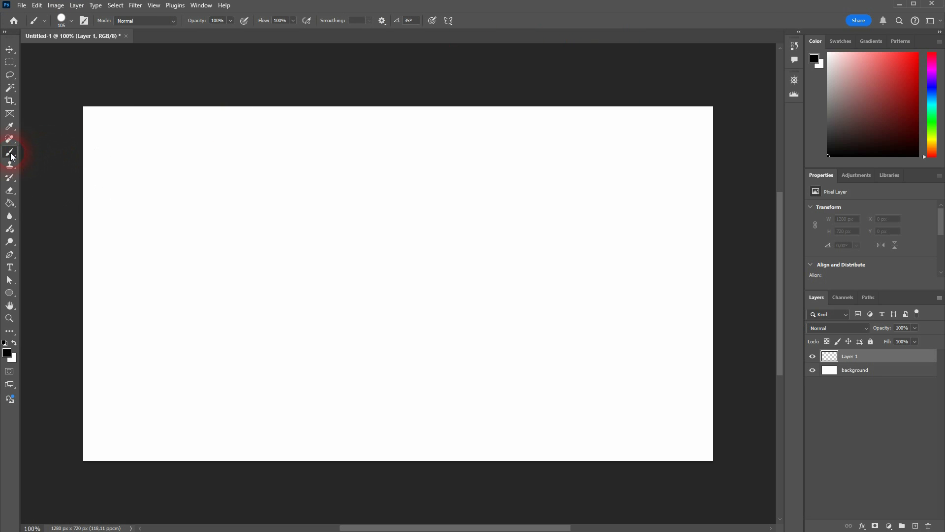
click(60, 156)
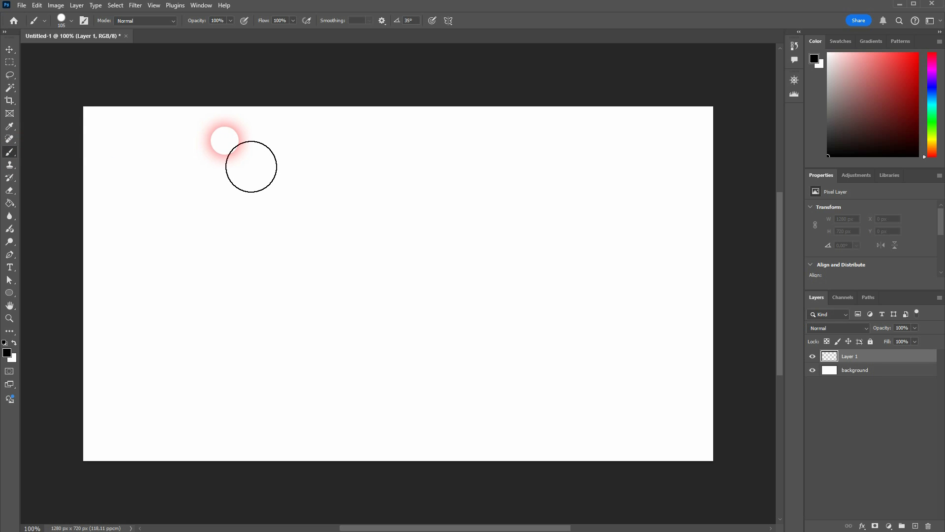
Step: Browse the brush preset groups and choose KYLE Ultimate Pencil Hard from Dry Media Brushes
click(71, 21)
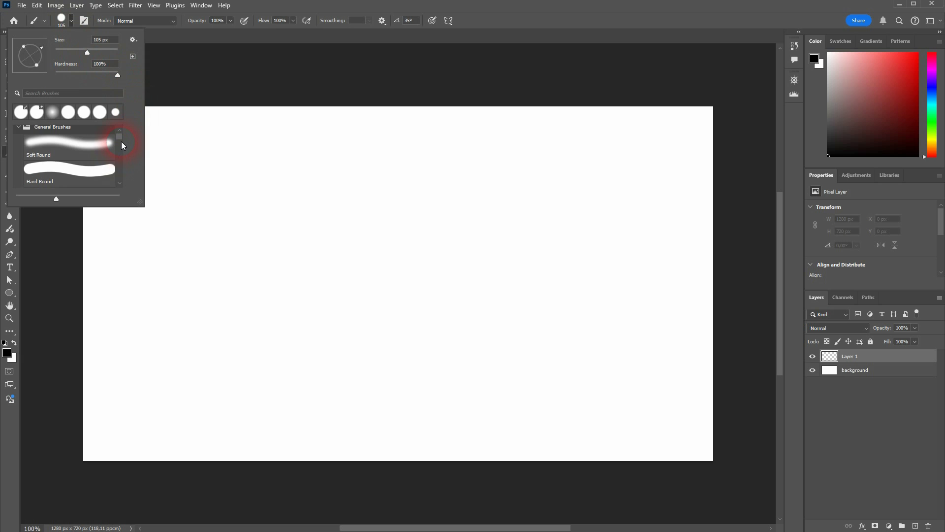
mouse_move(119, 137)
mouse_down()
mouse_move(123, 158)
mouse_move(123, 135)
mouse_up()
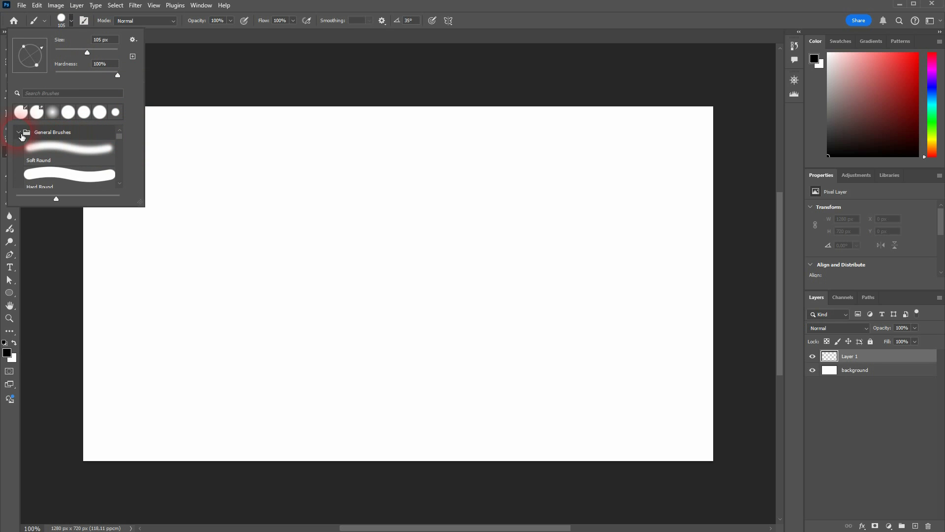
click(20, 135)
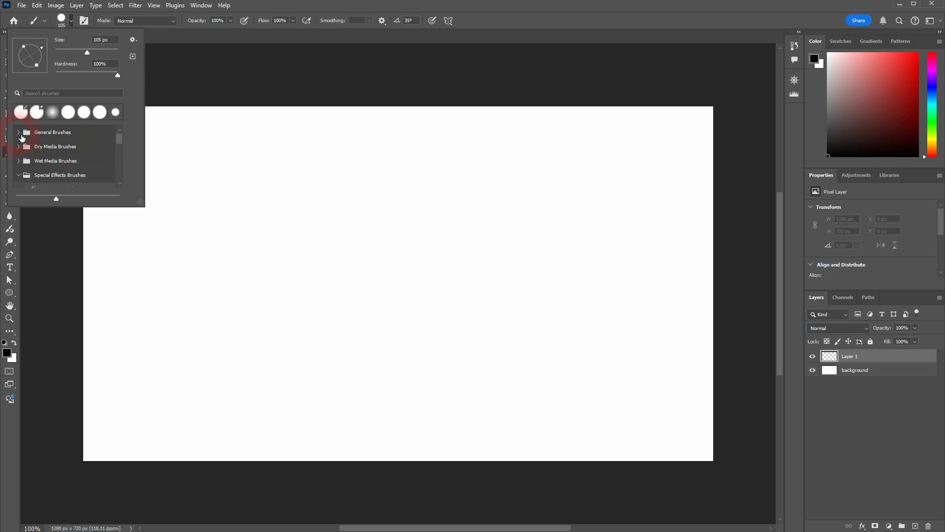
click(20, 134)
mouse_move(123, 134)
mouse_down()
mouse_move(125, 164)
mouse_move(125, 155)
mouse_up()
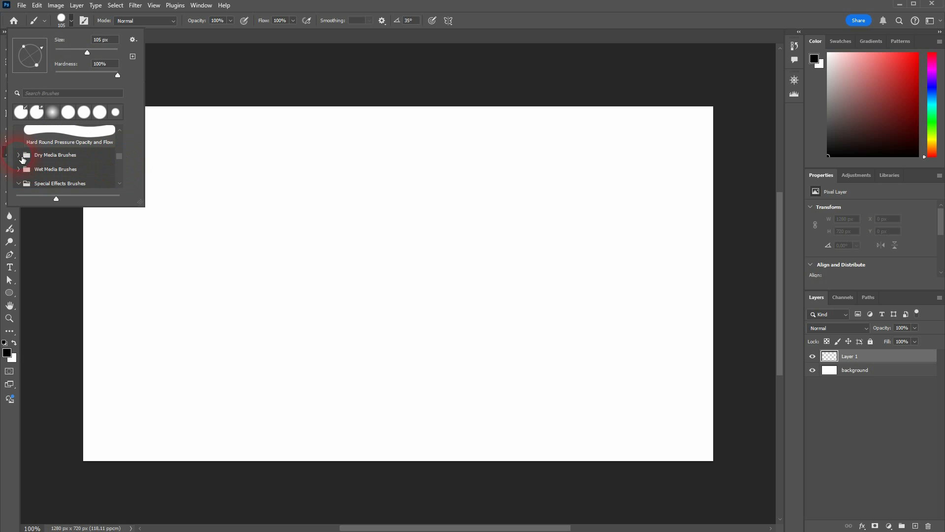
click(19, 155)
scroll(73, 172, down, 1)
scroll(74, 157, up, 1)
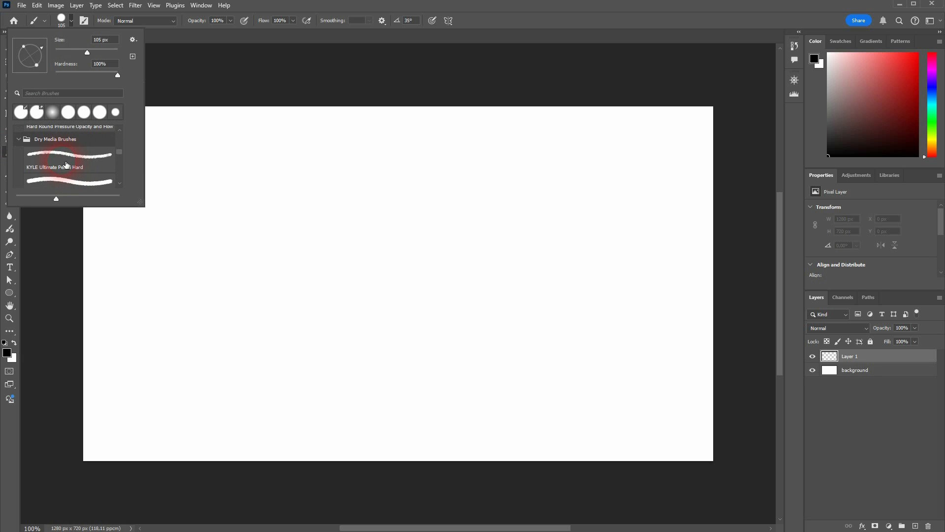
click(54, 158)
Step: Paint a looping test stroke across the canvas with the pencil brush at 8 px and undo it
mouse_move(191, 223)
mouse_down()
mouse_move(301, 181)
mouse_move(516, 288)
mouse_move(635, 239)
mouse_move(532, 188)
mouse_move(388, 319)
mouse_move(158, 348)
mouse_move(187, 291)
mouse_move(454, 407)
mouse_up()
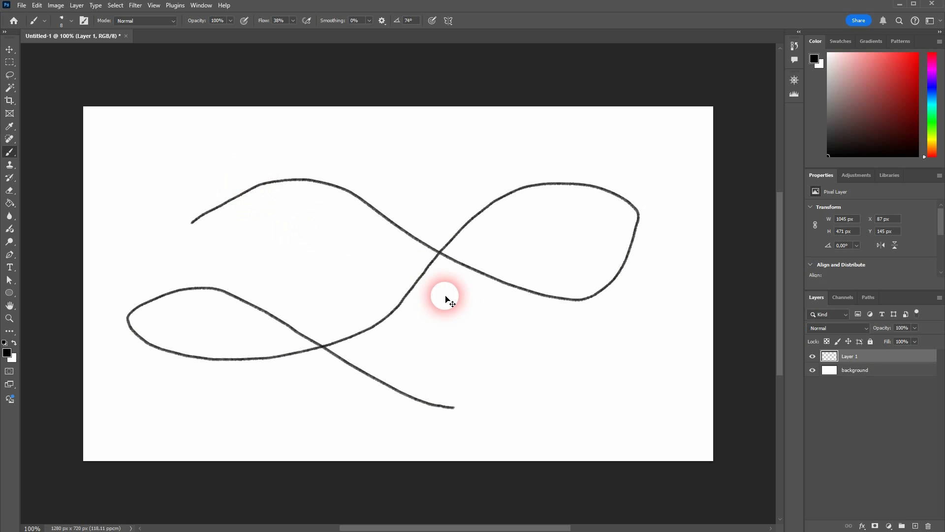
key(ctrl+z)
Step: Reset the pencil brush to its original 50 px size, then paint a winding test stroke and undo it
click(62, 21)
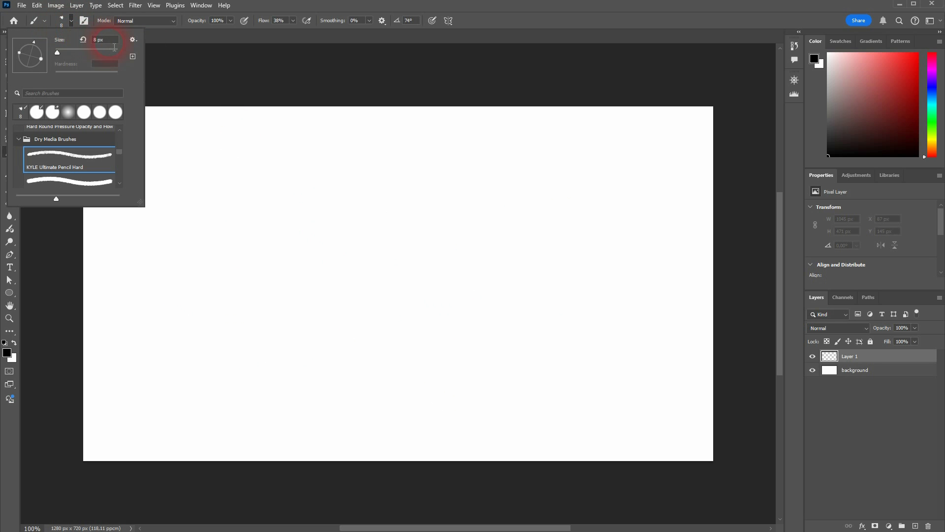
click(84, 40)
click(439, 316)
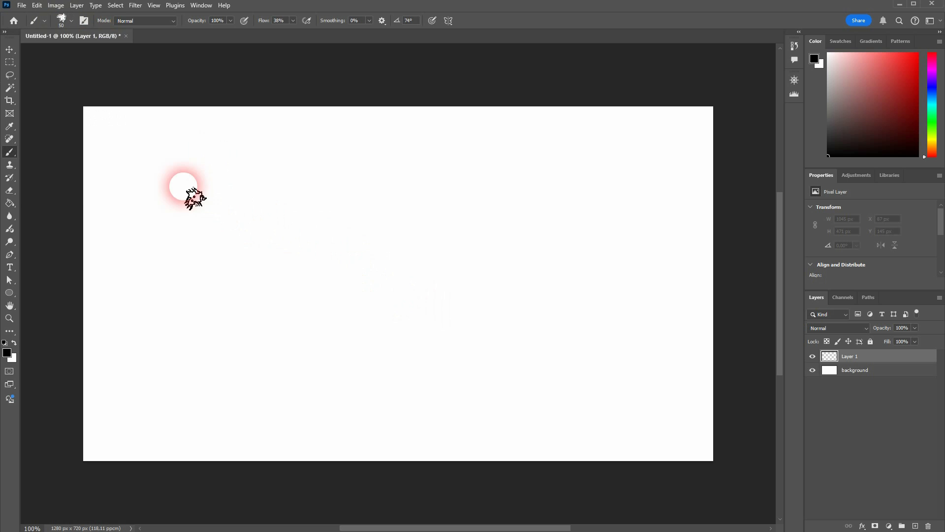
mouse_move(143, 177)
mouse_down()
mouse_move(517, 175)
mouse_move(587, 227)
mouse_move(226, 264)
mouse_move(144, 356)
mouse_move(520, 357)
mouse_move(634, 337)
mouse_move(651, 351)
mouse_up()
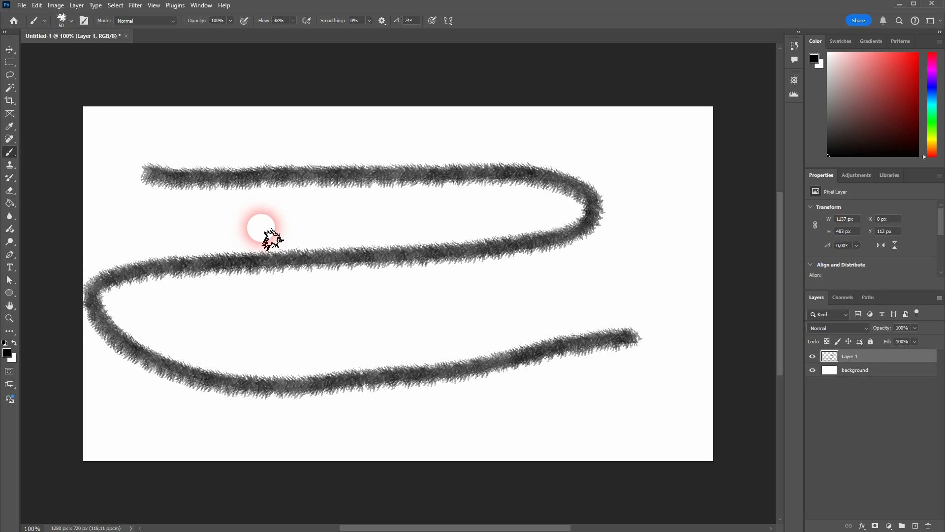
key(ctrl+z)
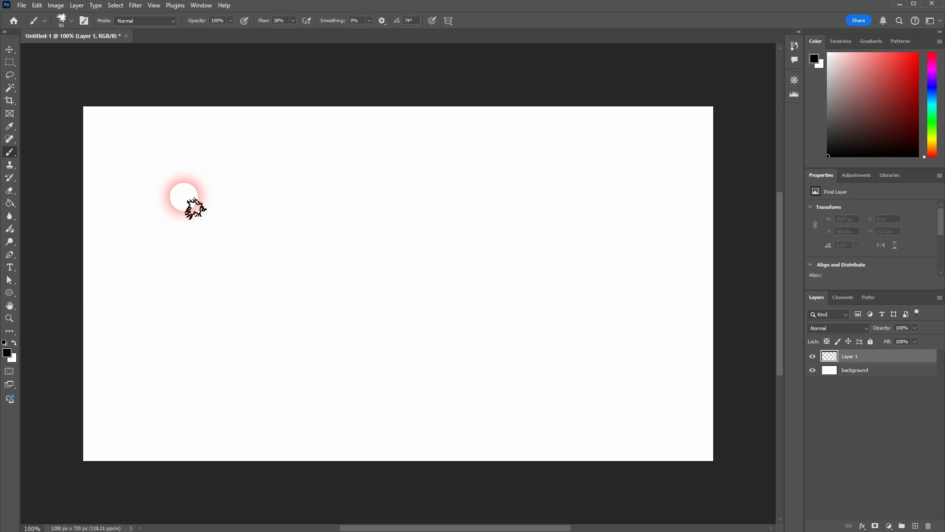
Step: Paint a vertical pencil stroke about 568 px tall near the canvas's left edge
drag(150, 142, 163, 255)
drag(173, 420, 172, 419)
click(70, 37)
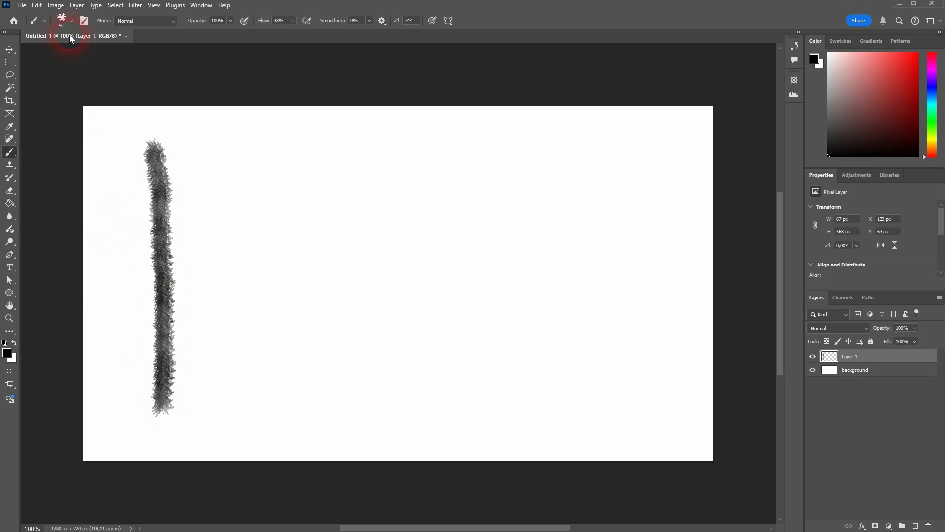
Step: Rotate the brush tip to 142° and paint a second vertical stroke to the right of the first
click(72, 21)
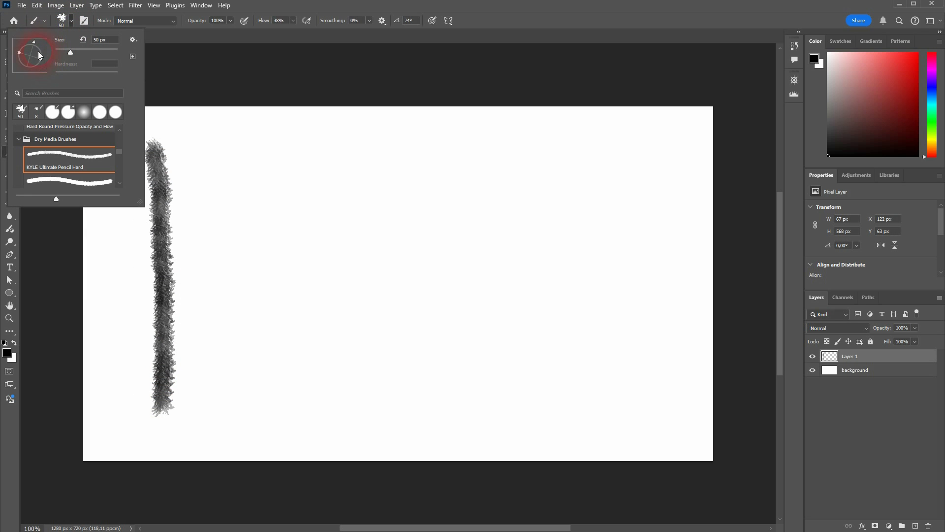
drag(27, 43, 22, 49)
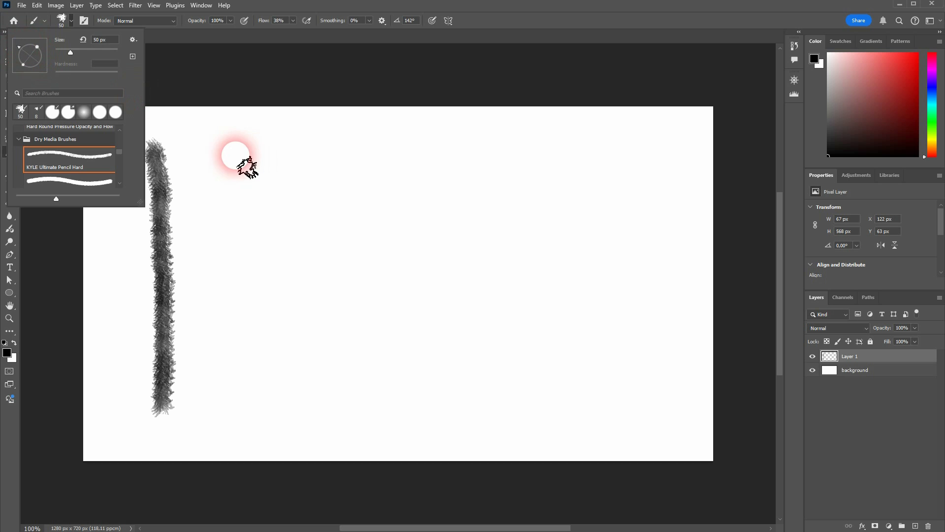
mouse_move(231, 145)
mouse_down()
mouse_move(237, 364)
mouse_move(249, 414)
mouse_up()
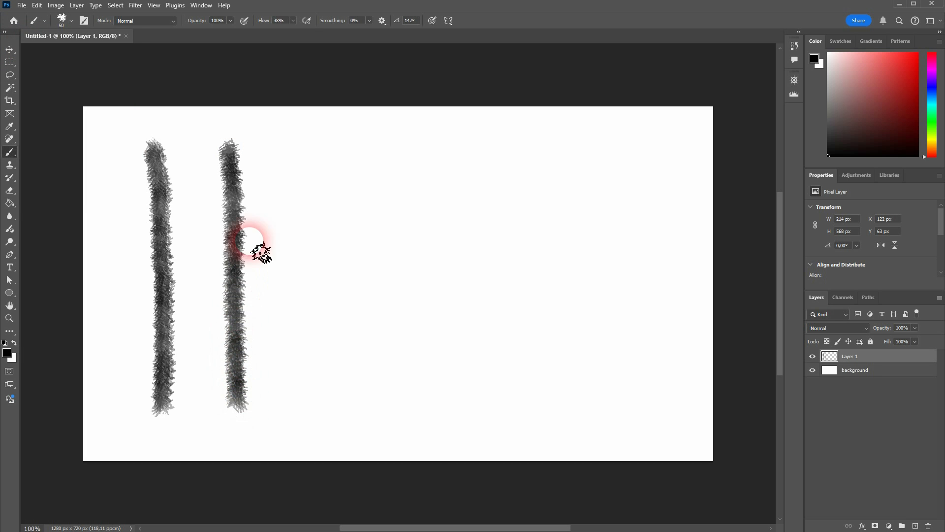
Step: Rotate the brush tip to -112° and paint a third vertical stroke beside the second
click(61, 21)
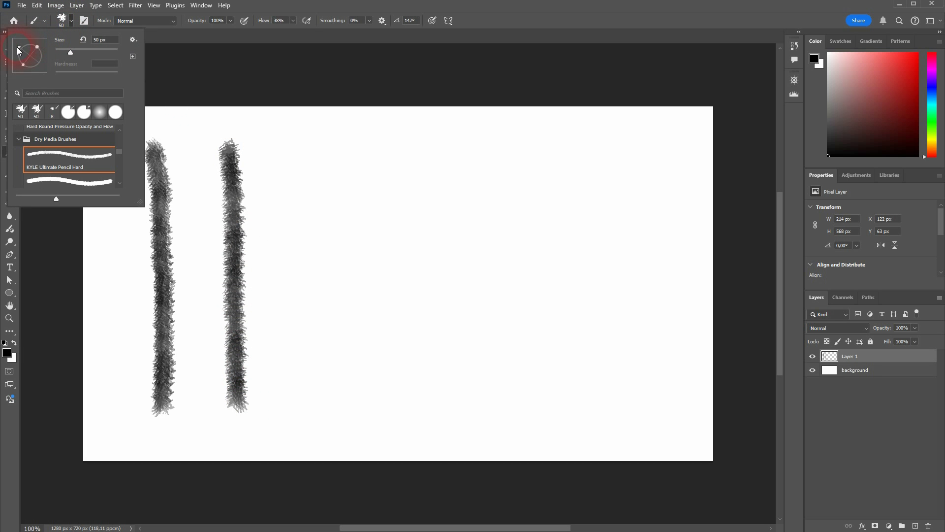
click(25, 70)
mouse_move(296, 145)
mouse_down()
mouse_move(302, 223)
mouse_move(290, 401)
mouse_up()
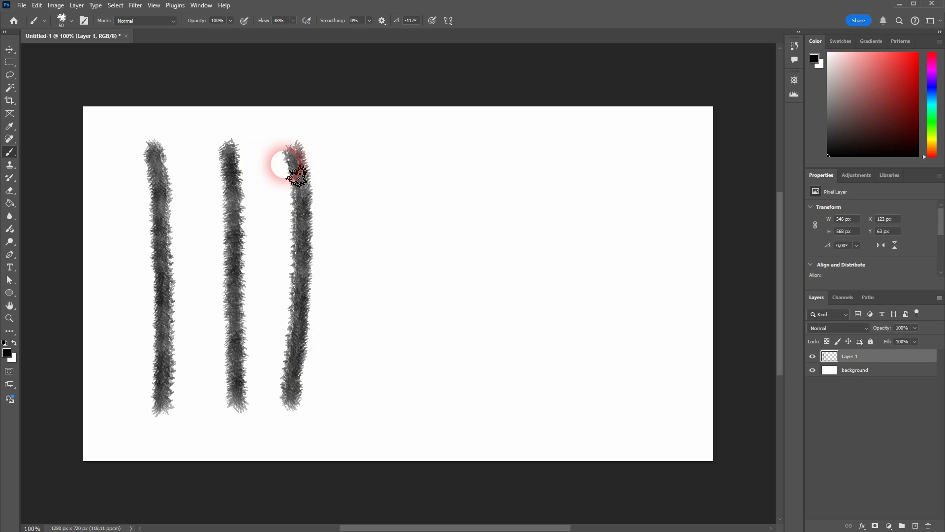
Step: Stamp a single brush dab to the right of the third stroke and set the brush angle to 45°
click(350, 158)
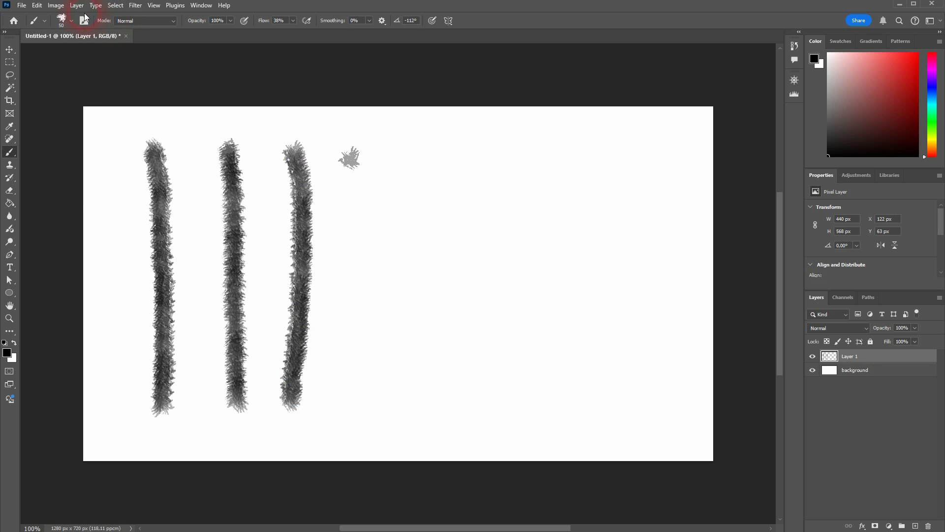
click(61, 20)
click(34, 48)
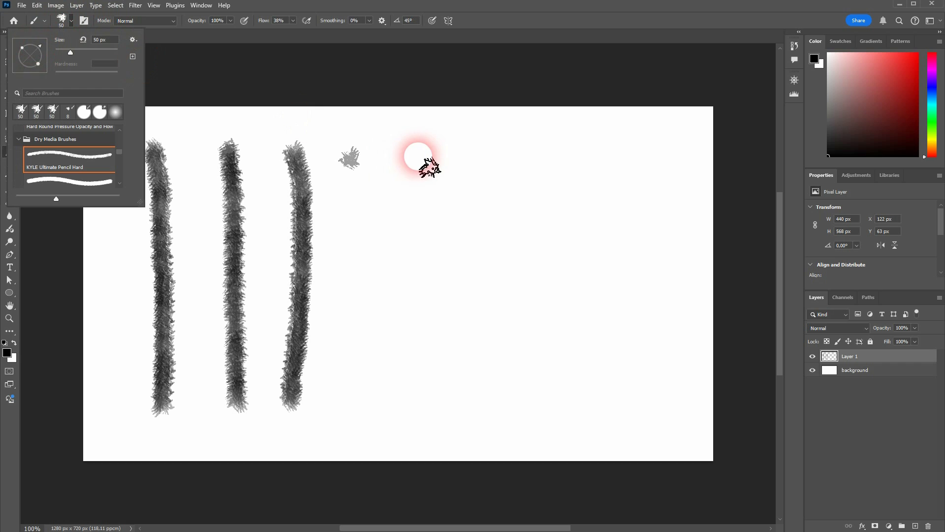
Step: Stamp a second pencil brush dab at the 45° brush angle beside the first dab
click(389, 159)
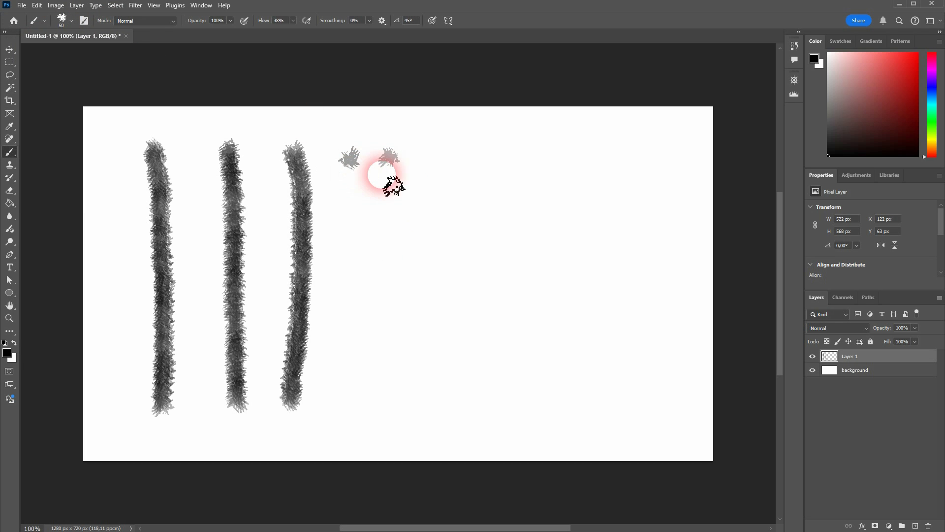
Step: With the Kyle's Screentones 38 brush preset, paint a single dab and a large looping dotted stroke around it on the canvas's right half
click(61, 21)
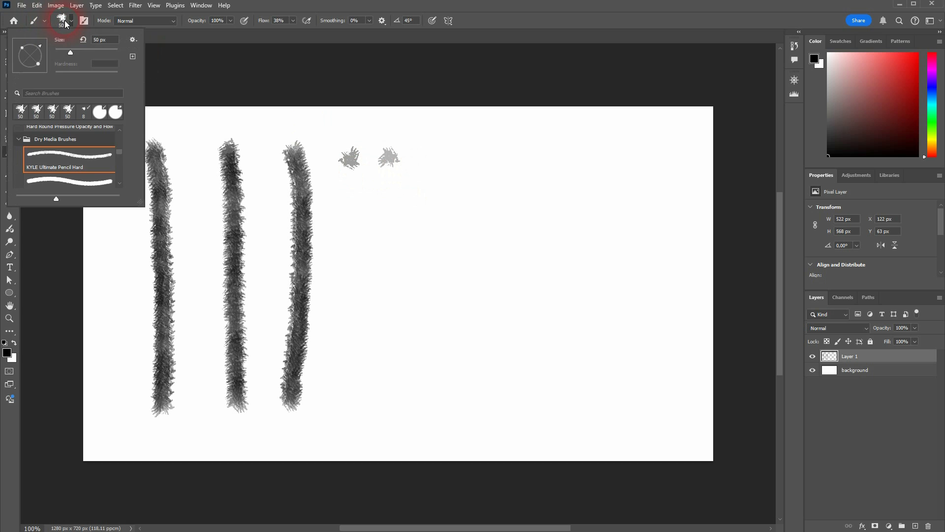
click(20, 141)
click(21, 142)
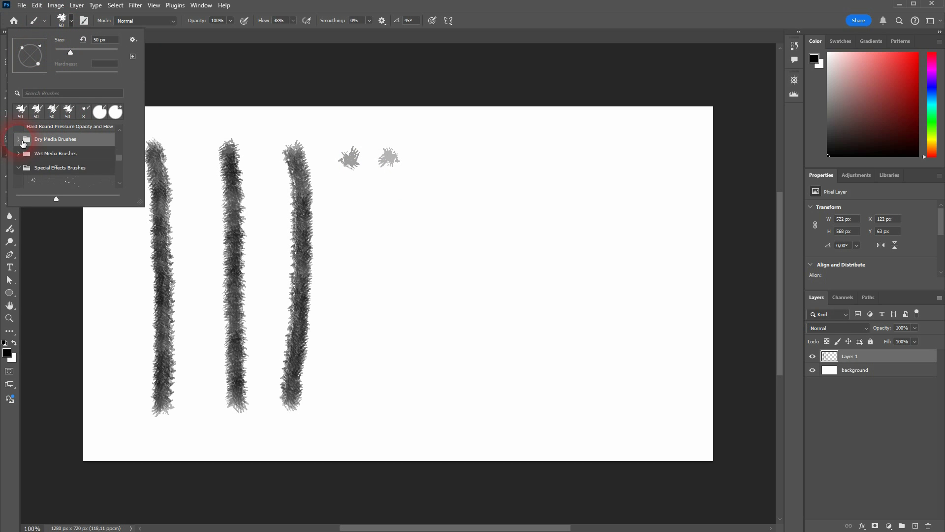
scroll(93, 156, down, 5)
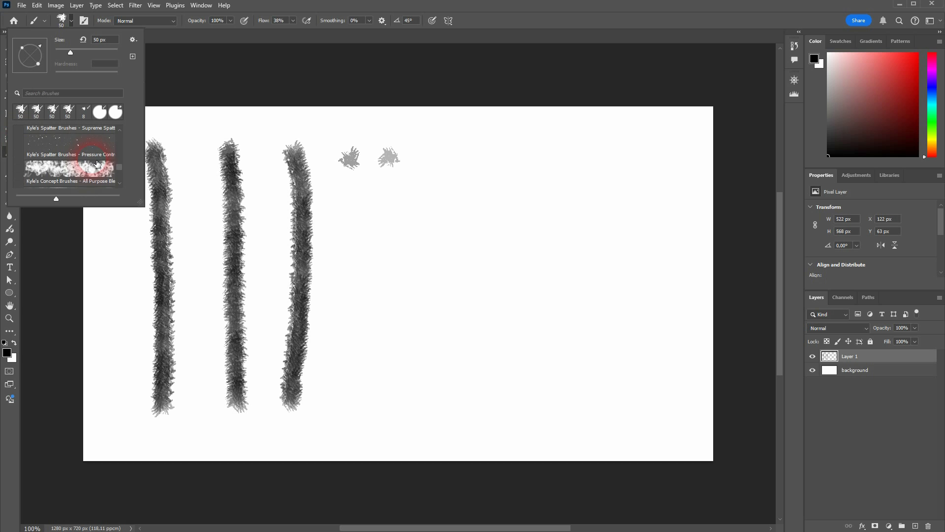
scroll(97, 164, down, 3)
click(98, 166)
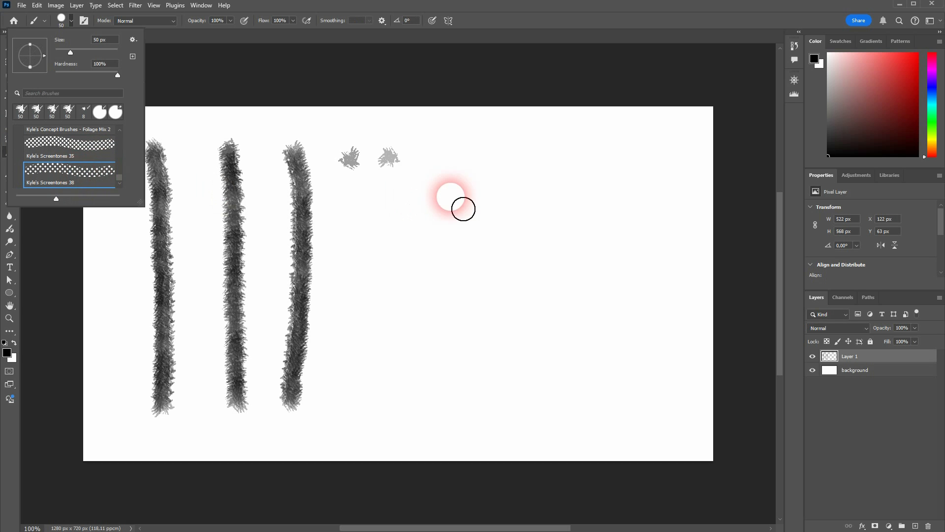
click(519, 251)
mouse_move(418, 221)
mouse_down()
mouse_move(487, 367)
mouse_move(621, 242)
mouse_move(480, 184)
mouse_move(558, 156)
mouse_move(643, 197)
mouse_up()
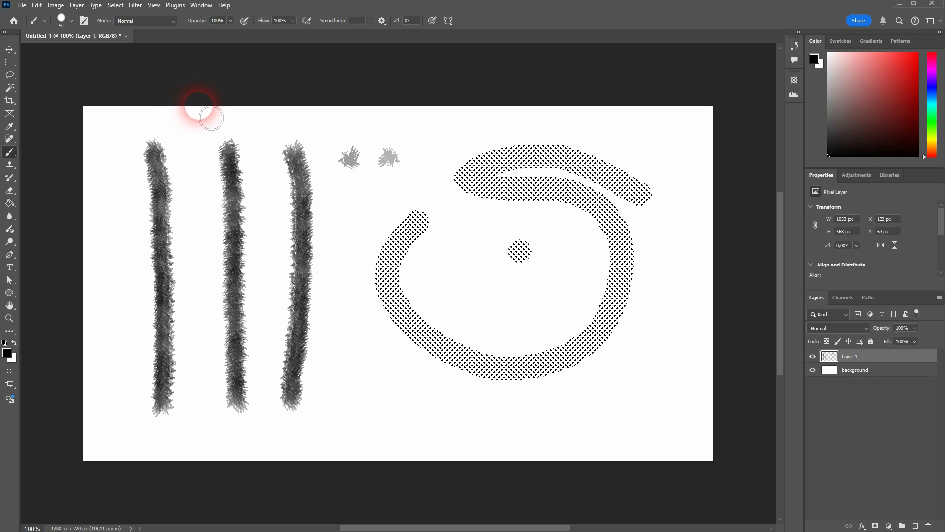
Step: Paint a broad dotted area over the looping stroke using the textured 50 px brush tip enlarged to 500 px
click(84, 22)
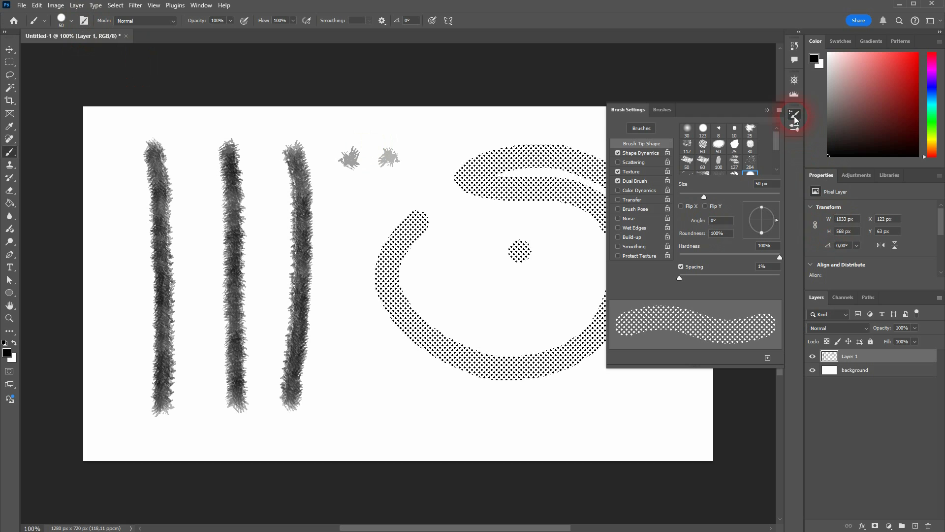
click(633, 143)
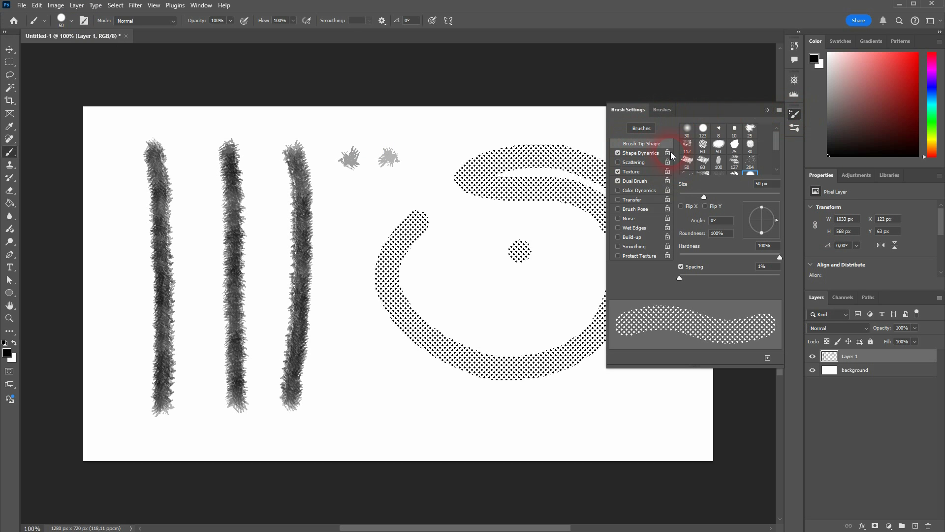
mouse_move(776, 138)
mouse_down()
mouse_move(777, 154)
mouse_move(778, 142)
mouse_up()
click(686, 161)
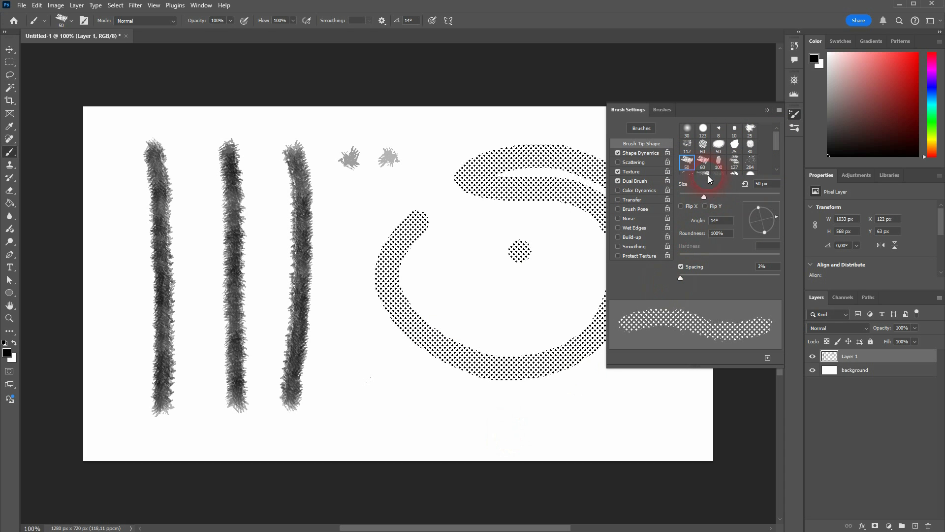
text(500)
key(Return)
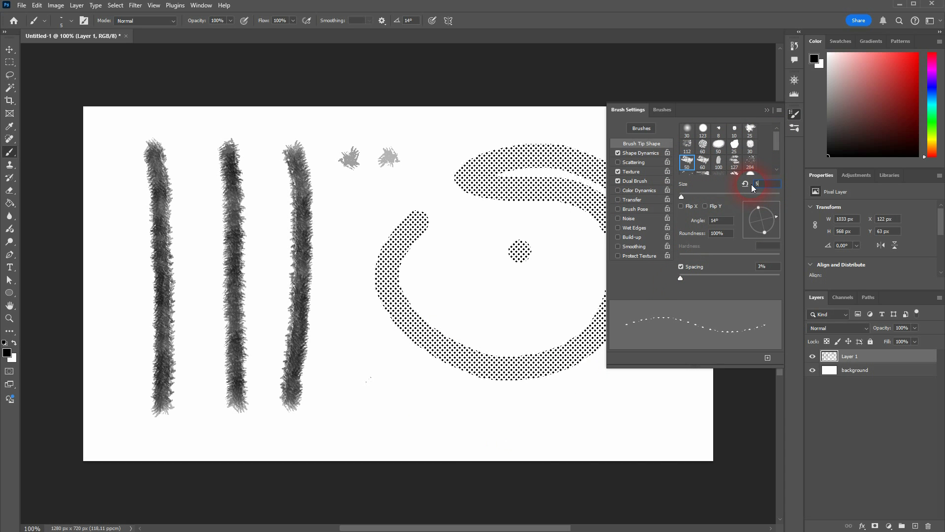
mouse_move(413, 348)
mouse_down()
mouse_move(484, 419)
mouse_move(607, 454)
mouse_move(494, 369)
mouse_move(430, 271)
mouse_move(500, 379)
mouse_move(526, 400)
mouse_move(645, 442)
mouse_move(559, 411)
mouse_move(490, 226)
mouse_move(494, 201)
mouse_move(379, 163)
mouse_move(216, 160)
mouse_move(158, 250)
mouse_move(153, 300)
mouse_move(197, 380)
mouse_move(290, 414)
mouse_up()
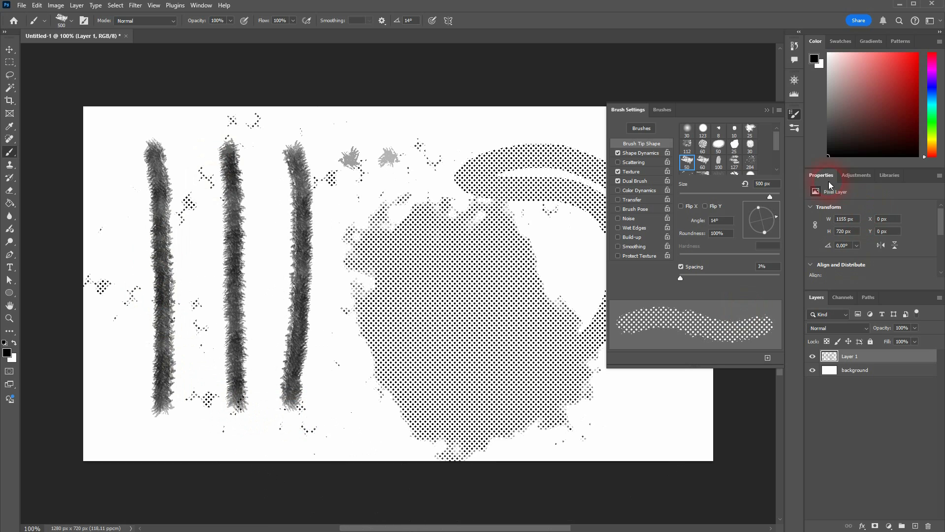
click(767, 111)
Step: Choose the Hard Round preset from the General Brushes group
click(70, 23)
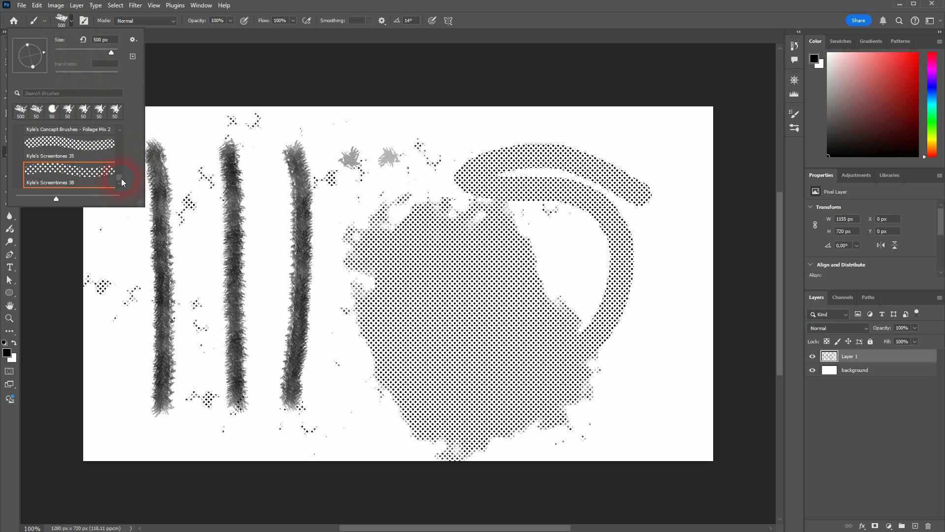
drag(121, 178, 125, 132)
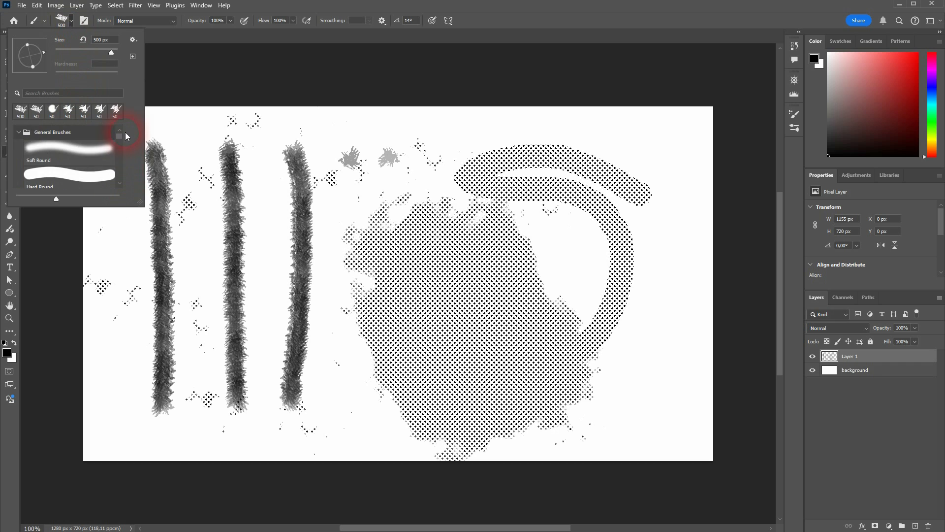
click(49, 179)
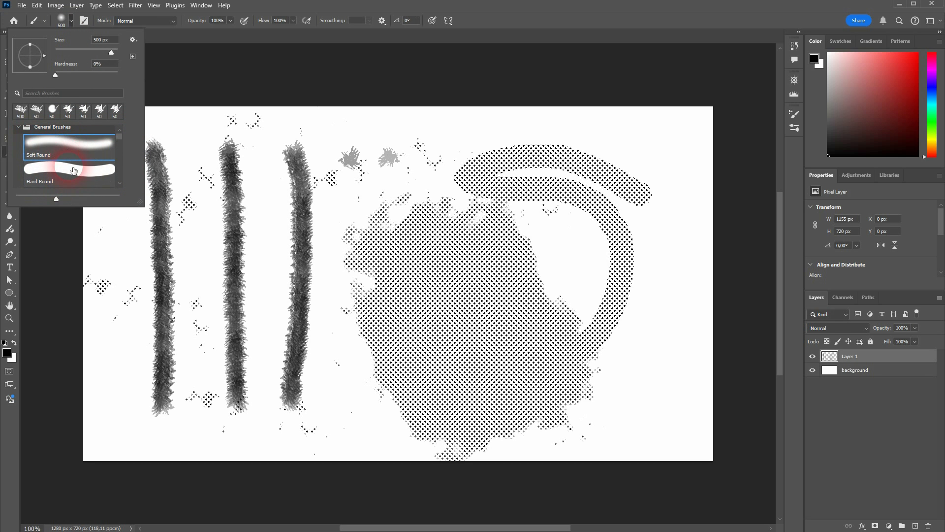
Step: Try a 500 px Hard Round black stroke across the middle of the canvas and undo it
mouse_move(500, 196)
mouse_down()
mouse_move(440, 186)
mouse_move(443, 283)
mouse_move(485, 264)
mouse_up()
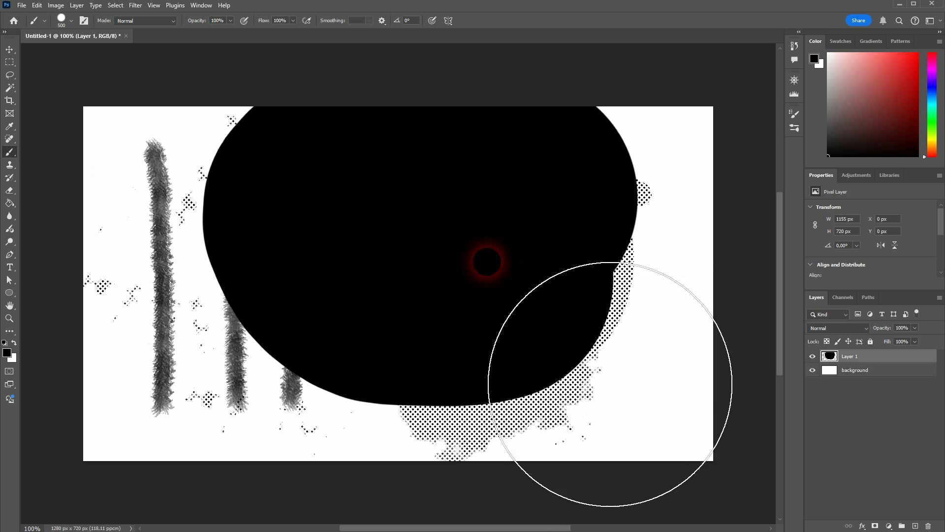
key(ctrl+z)
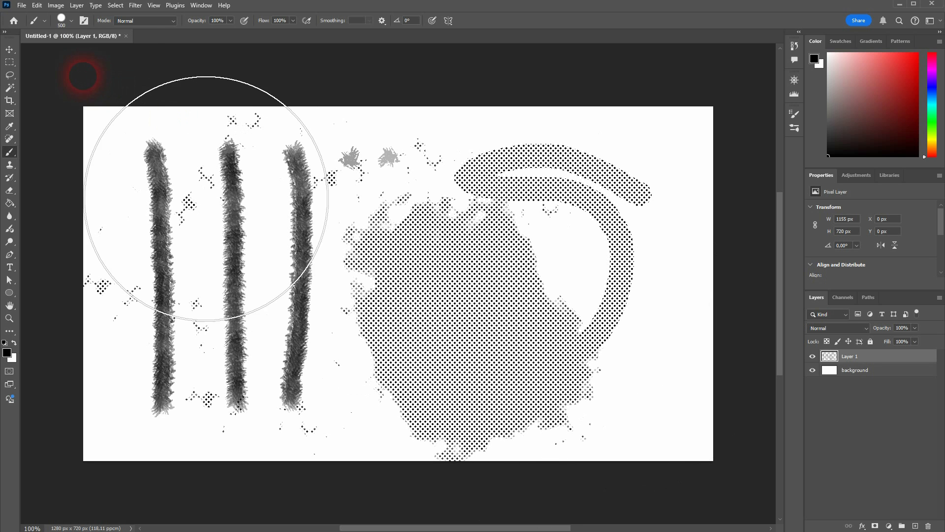
Step: Delete the painted Layer 1 and add a new empty layer above the background
click(9, 51)
click(929, 526)
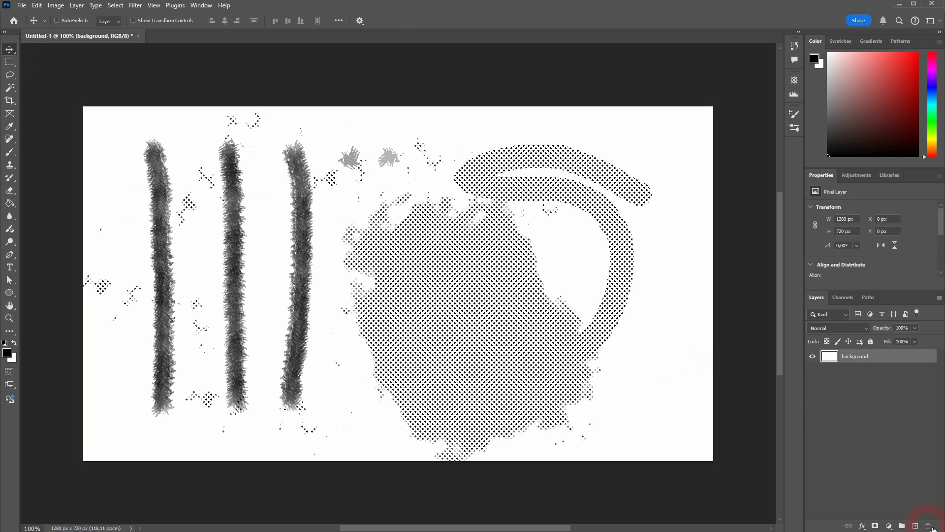
click(916, 526)
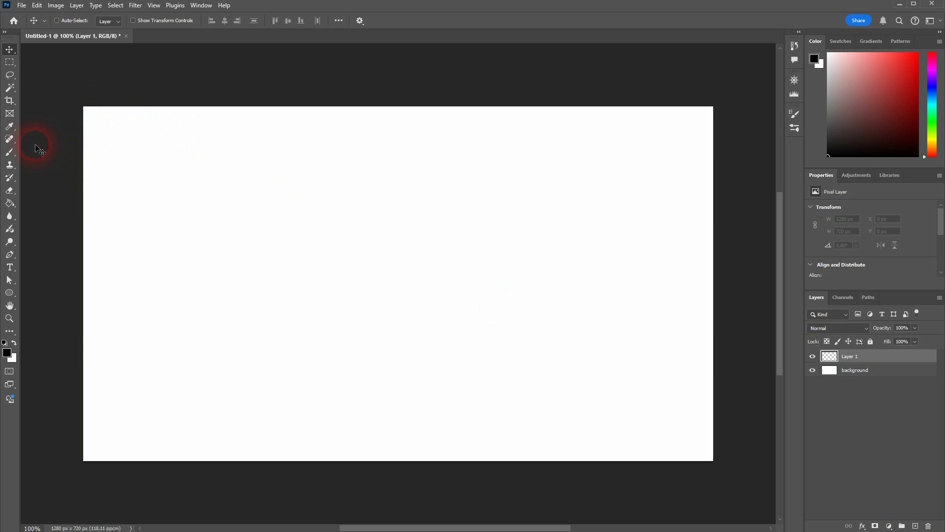
Step: Activate the Brush tool again and set the Hard Round brush size to 50 px
click(8, 157)
click(63, 21)
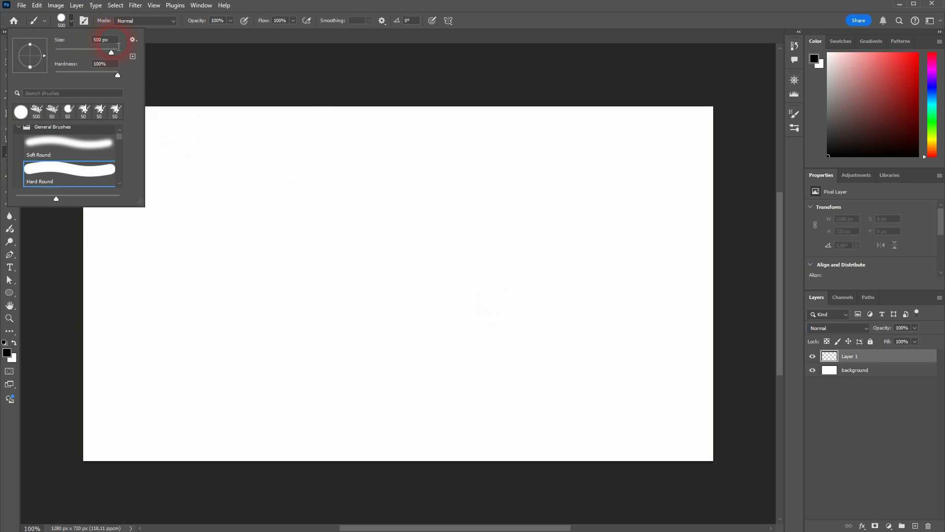
text(50)
key(Return)
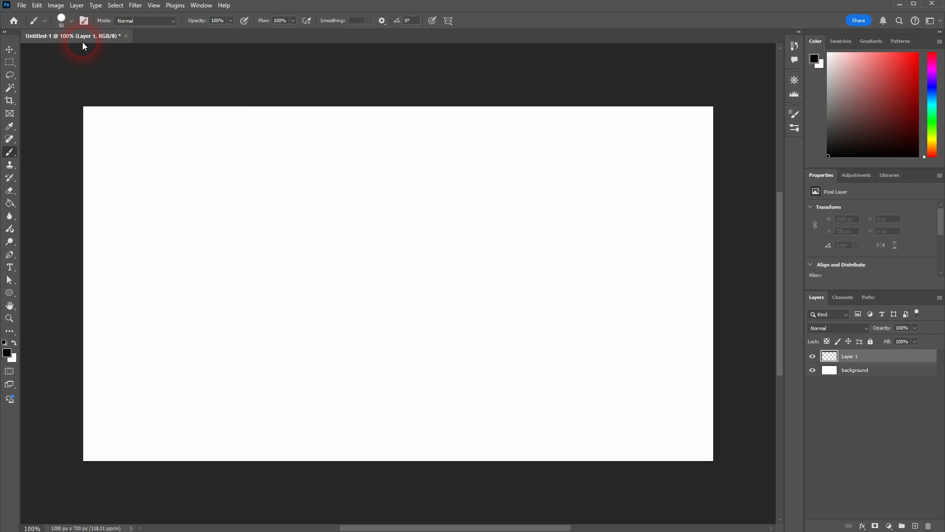
Step: Compare the brush's blending mode options with the layer's blending mode options
click(157, 22)
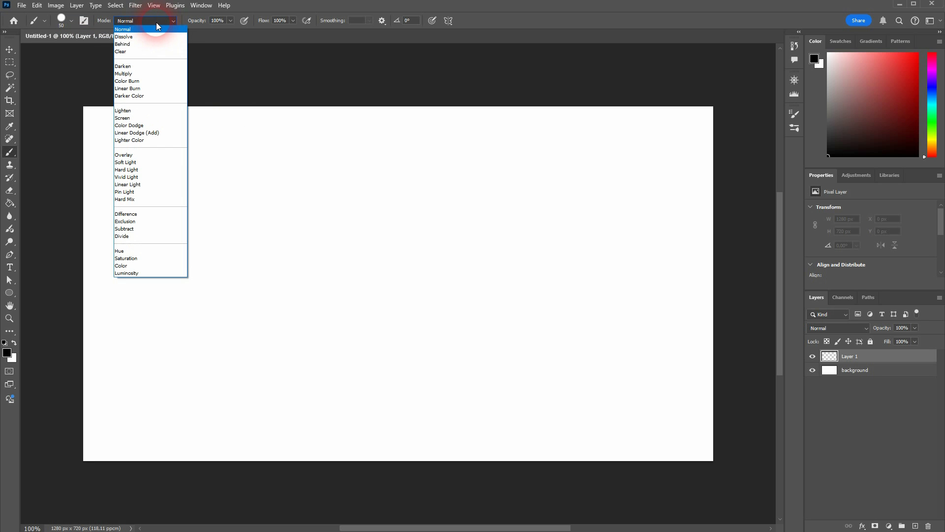
click(161, 22)
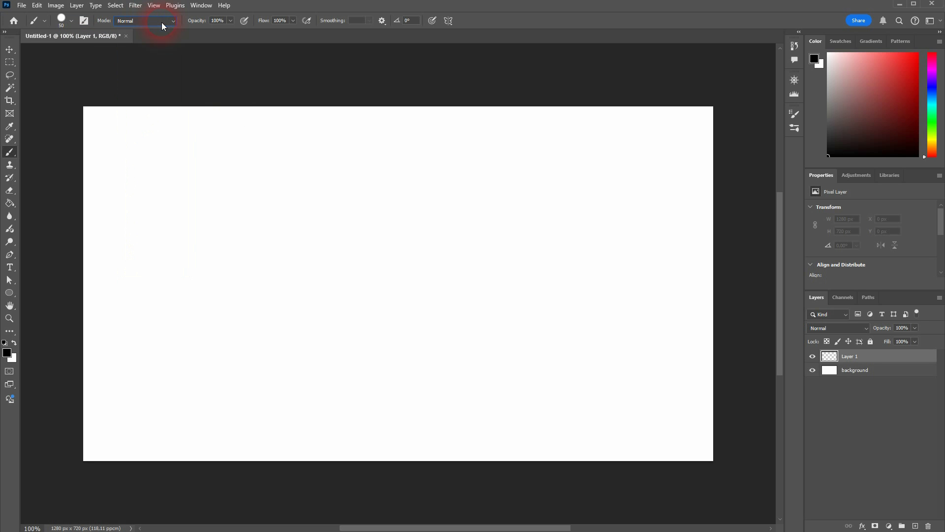
click(852, 329)
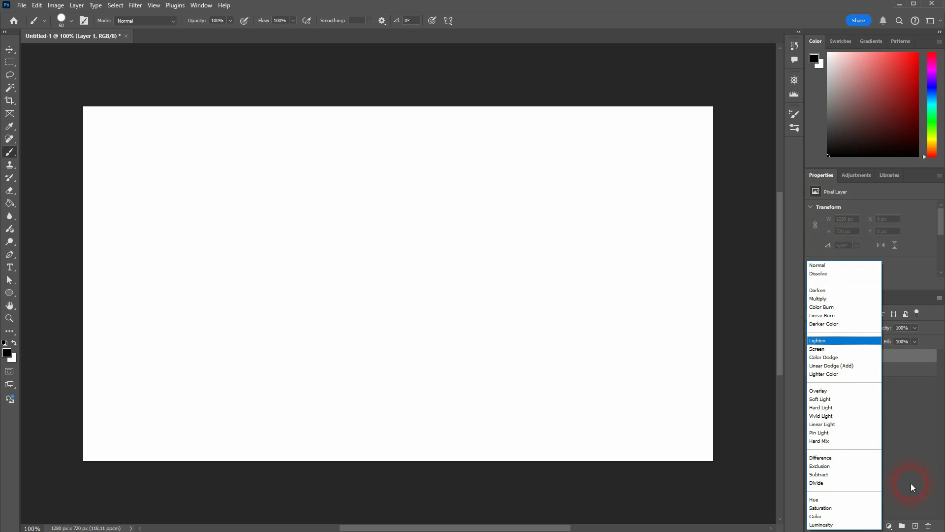
click(916, 466)
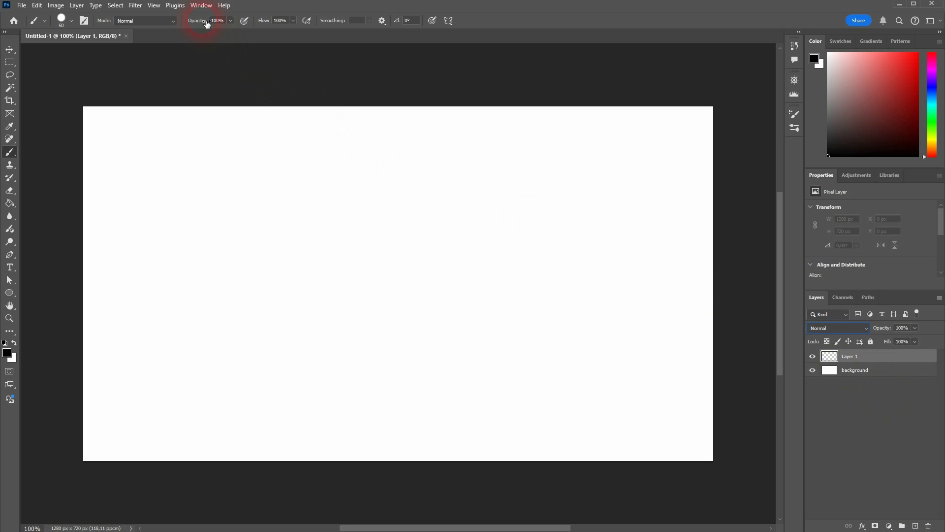
Step: Paint three horizontal strokes one below another at 100%, 34% and an even lower opacity, and restore the brush opacity to 100%
mouse_move(174, 203)
mouse_down()
mouse_move(408, 235)
mouse_move(541, 235)
mouse_up()
drag(195, 20, 172, 24)
mouse_move(167, 285)
mouse_down()
mouse_move(354, 299)
mouse_move(586, 293)
mouse_up()
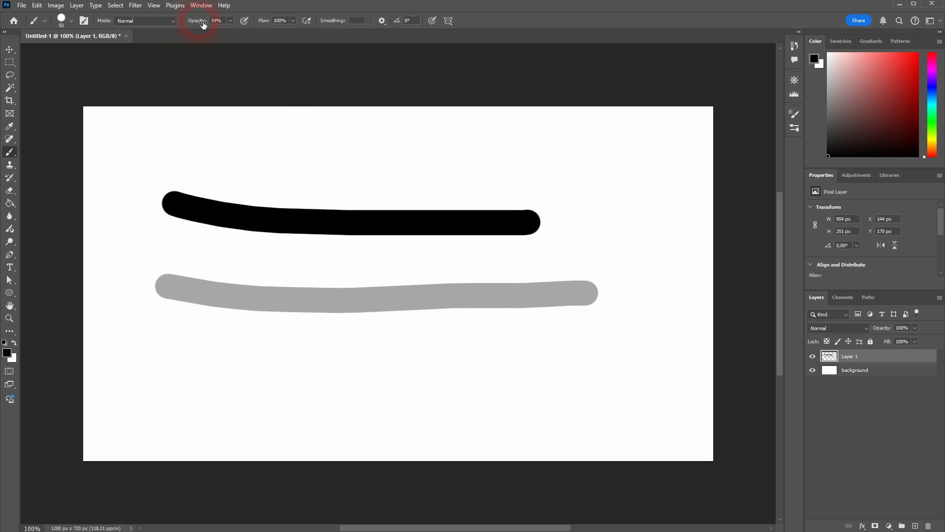
mouse_move(154, 347)
mouse_down()
mouse_move(193, 374)
mouse_move(593, 382)
mouse_move(587, 374)
mouse_up()
drag(200, 24, 284, 22)
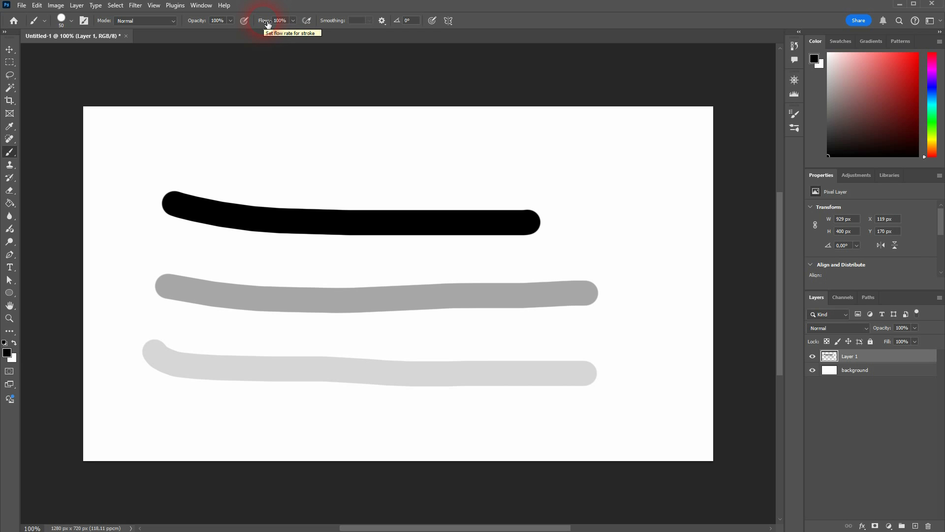
Step: Paint a full-opacity stroke above the other three and replace the painted layer with a new empty one
drag(172, 160, 550, 171)
click(930, 527)
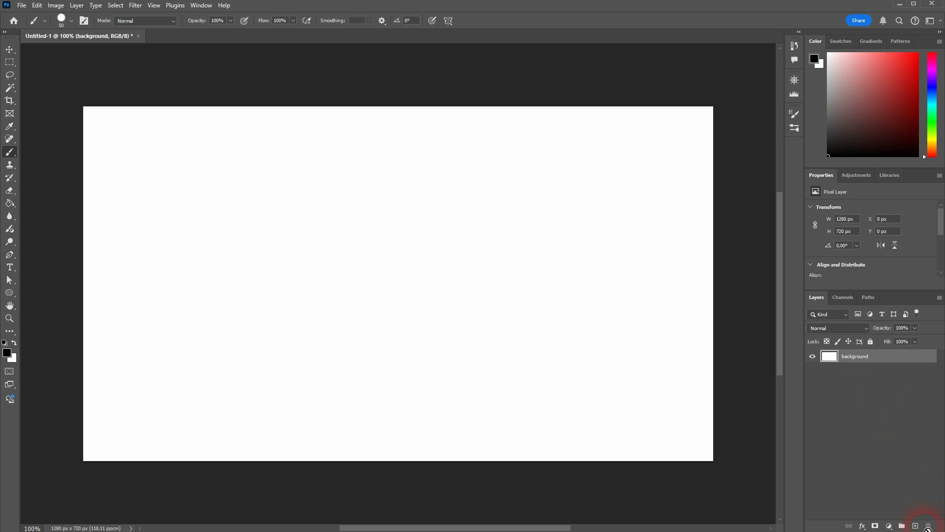
click(915, 526)
Step: Paint a horizontal black stroke about 832 px wide at 100% flow and a second one below it at 44% flow
mouse_move(165, 147)
mouse_down()
mouse_move(325, 166)
mouse_move(557, 169)
mouse_up()
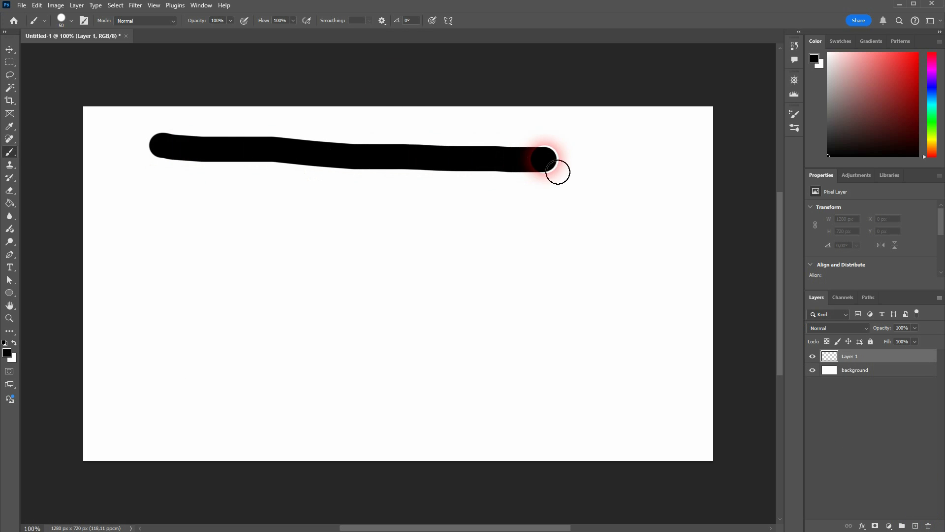
mouse_move(268, 25)
mouse_down()
mouse_move(212, 25)
mouse_move(222, 26)
mouse_move(230, 85)
mouse_up()
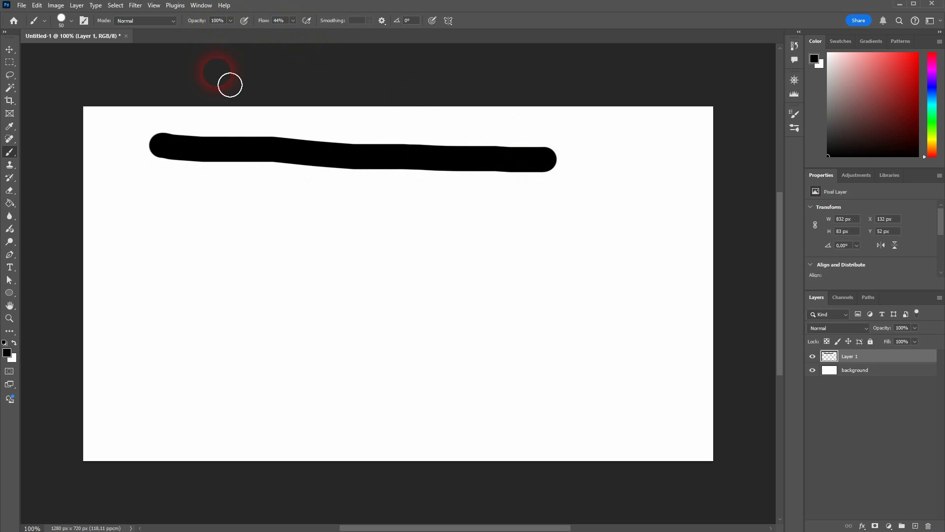
mouse_move(148, 235)
mouse_down()
mouse_move(166, 247)
mouse_move(564, 255)
mouse_move(559, 247)
mouse_up()
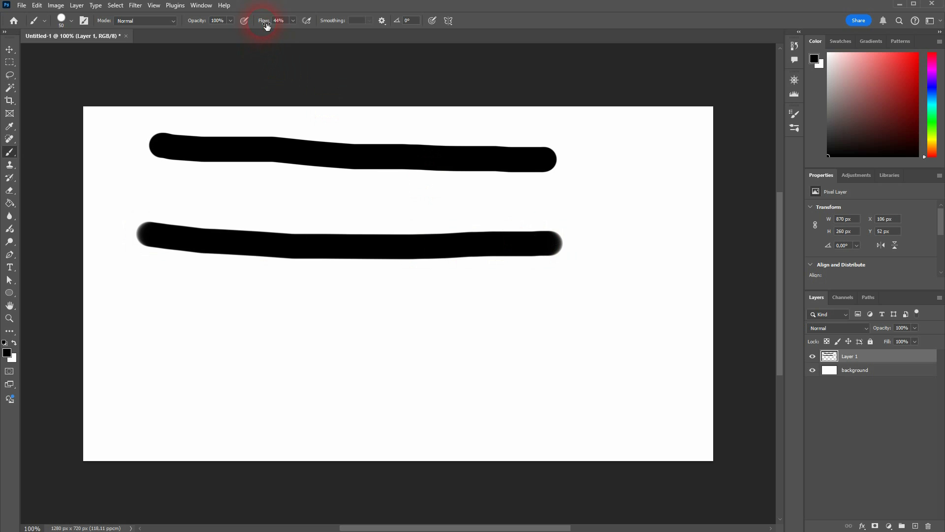
Step: Set the brush flow to 1% and paint a faint horizontal stroke below the others and a zigzag stroke on the canvas's right side
drag(266, 26, 213, 21)
drag(143, 351, 579, 361)
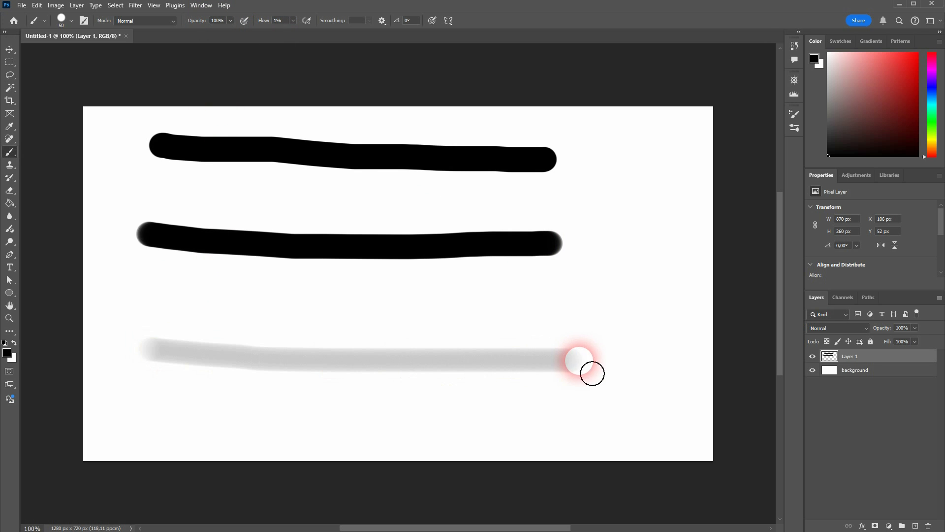
mouse_move(590, 150)
mouse_down()
mouse_move(653, 258)
mouse_move(531, 313)
mouse_move(661, 372)
mouse_move(544, 408)
mouse_move(436, 411)
mouse_up()
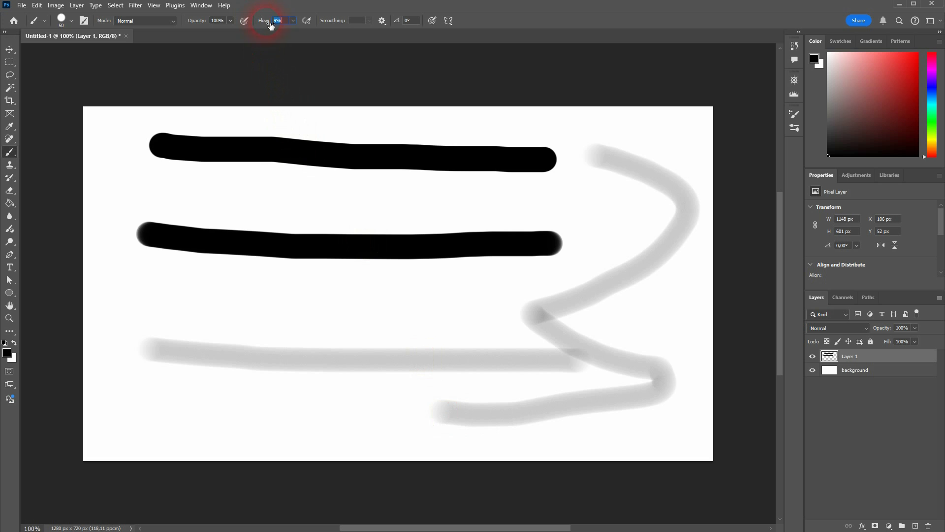
Step: Raise the brush flow to 13%, paint a long winding stroke across the canvas, and restore the flow to 100%
drag(271, 26, 278, 25)
mouse_move(209, 296)
mouse_down()
mouse_move(200, 307)
mouse_move(354, 326)
mouse_move(268, 443)
mouse_up()
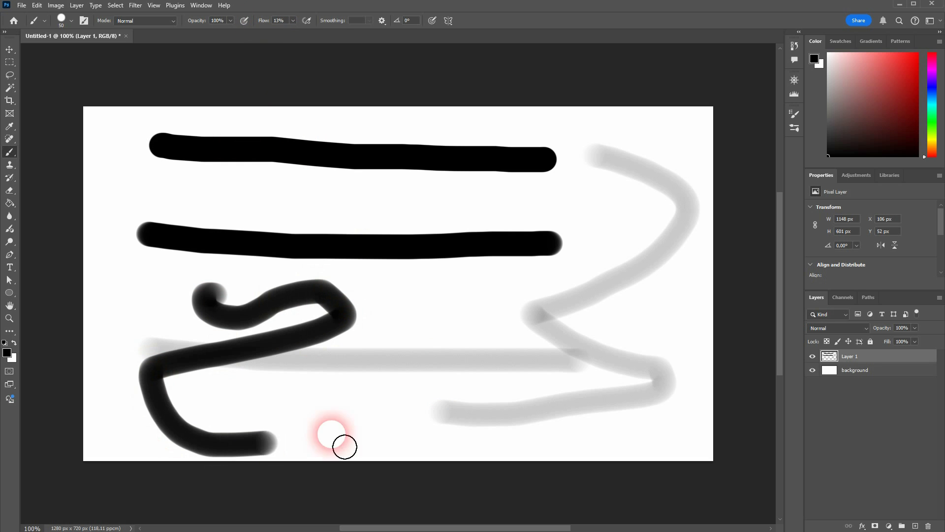
mouse_move(344, 446)
mouse_down()
mouse_move(446, 322)
mouse_move(512, 350)
mouse_move(536, 325)
mouse_move(443, 279)
mouse_move(399, 320)
mouse_move(347, 204)
mouse_move(510, 227)
mouse_move(583, 187)
mouse_up()
drag(265, 23, 350, 22)
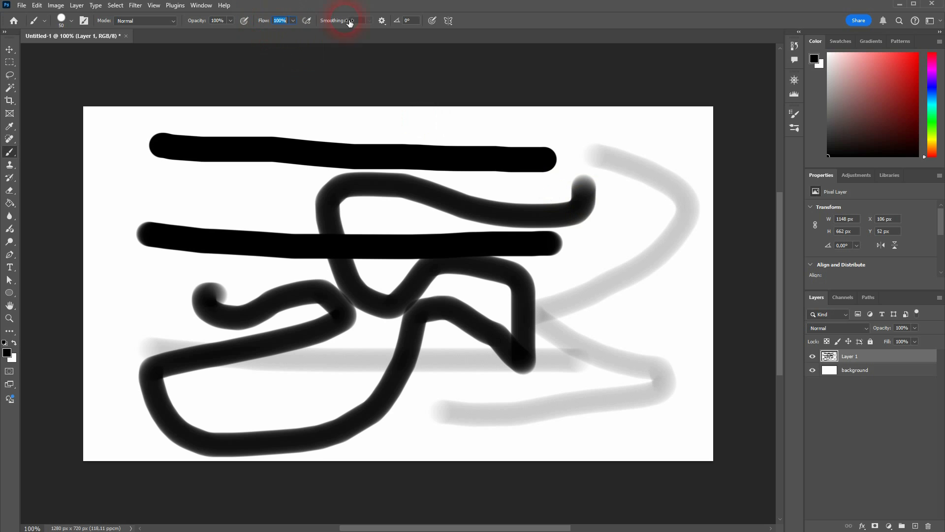